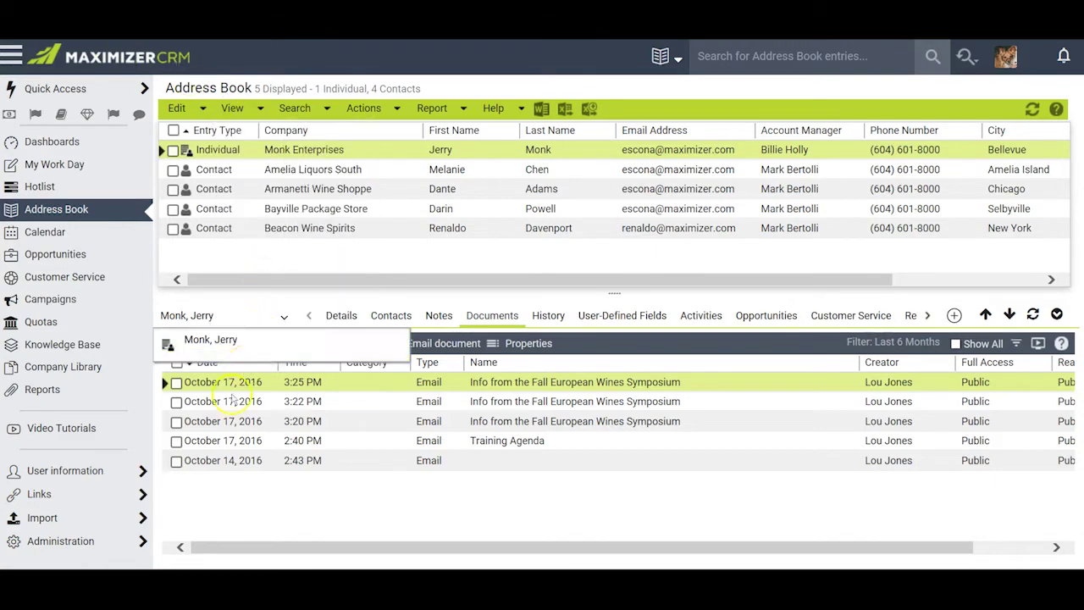
Go to Administration > Desktop and Mobile Setup to list the Office Integration downloads.
{"action": "left_click", "coordinate": [88, 542]}
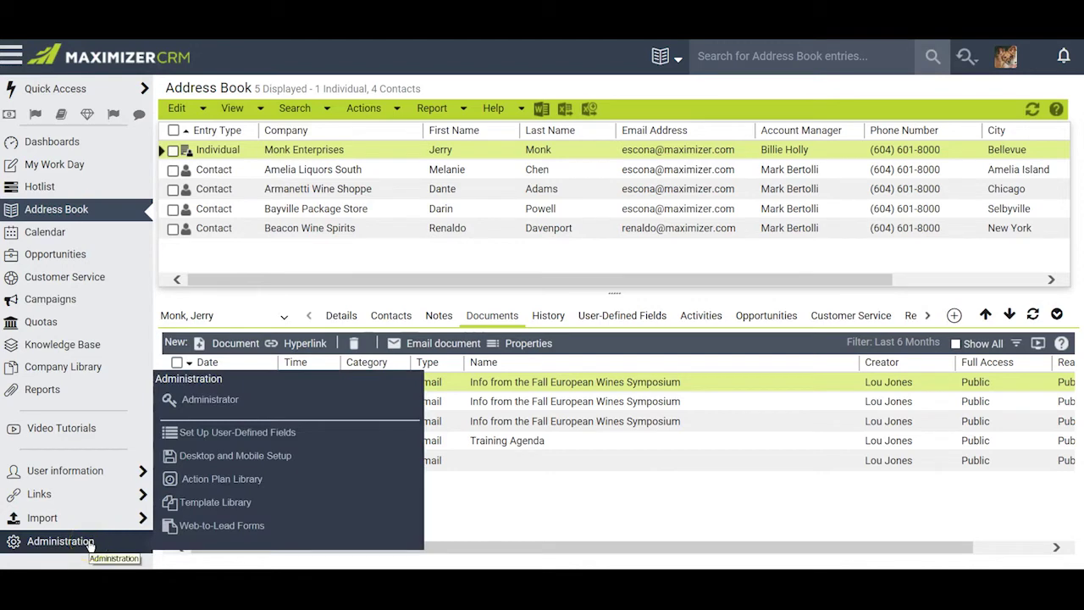
{"action": "left_click", "coordinate": [255, 460]}
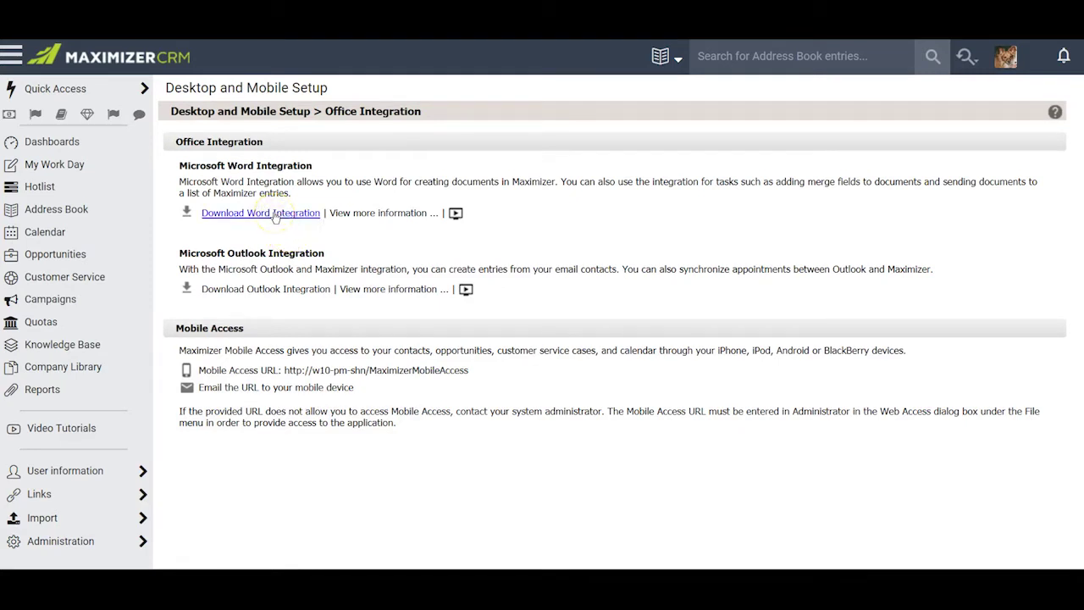
Download and run the Word Integration installer, accept the licence, and complete the InstallShield wizard.
{"action": "left_click", "coordinate": [263, 213]}
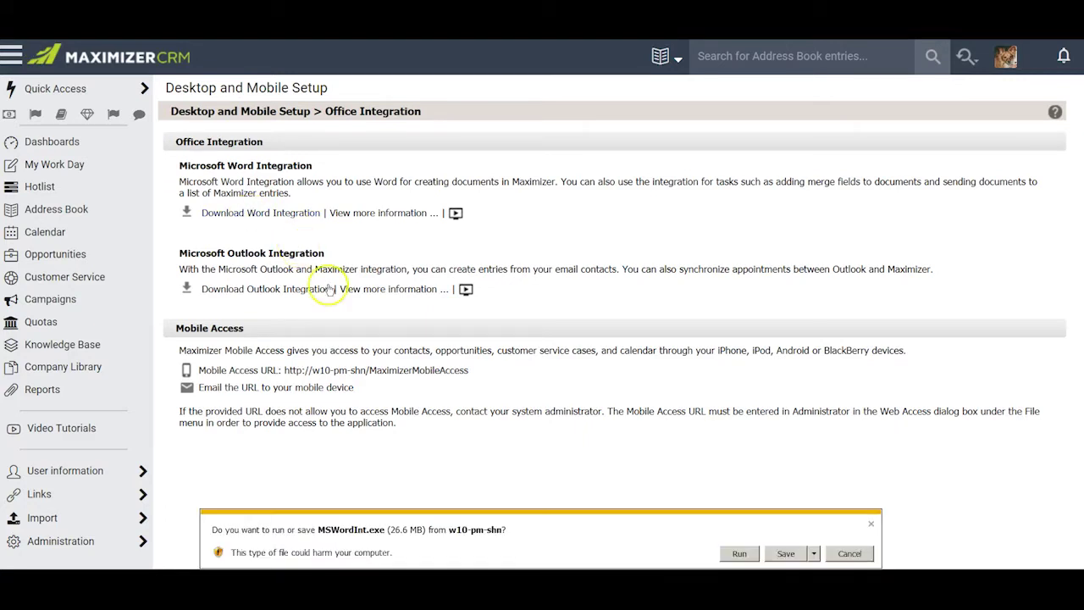
{"action": "left_click", "coordinate": [739, 553]}
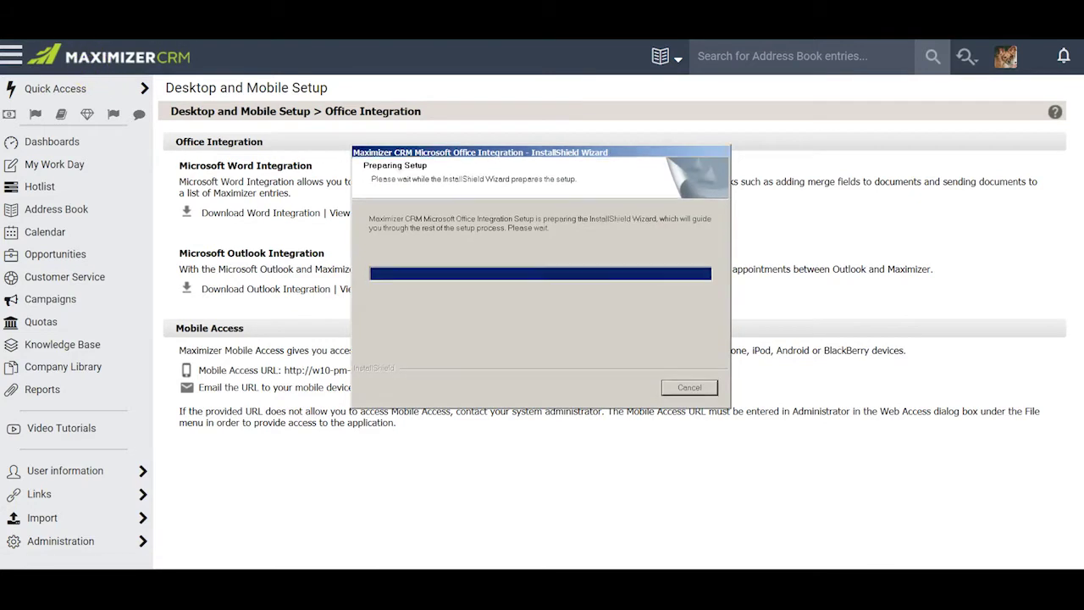
{"action": "left_click", "coordinate": [614, 395]}
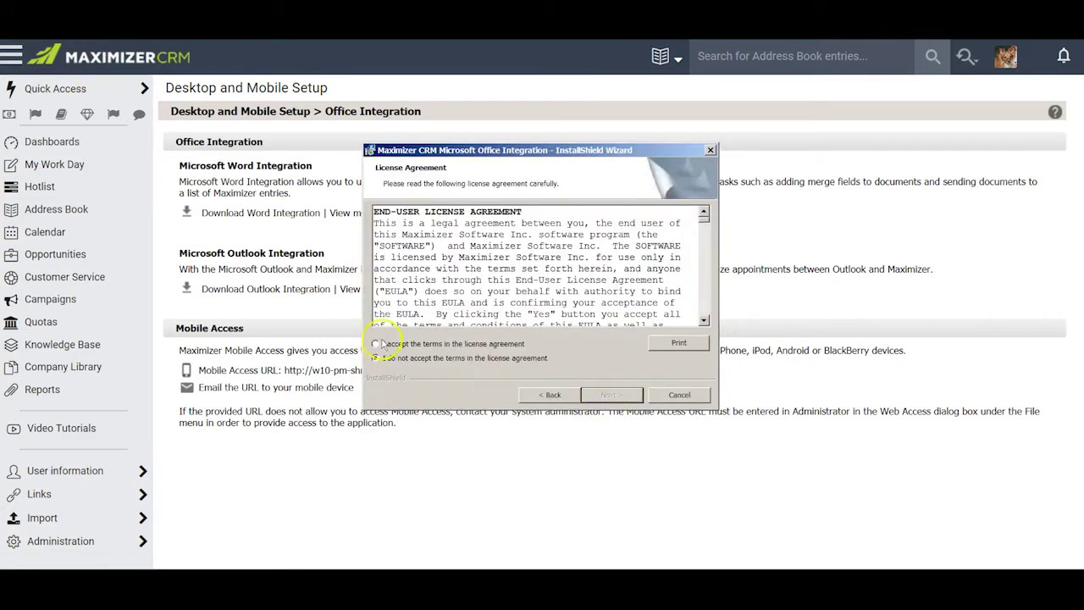
{"action": "left_click", "coordinate": [379, 344]}
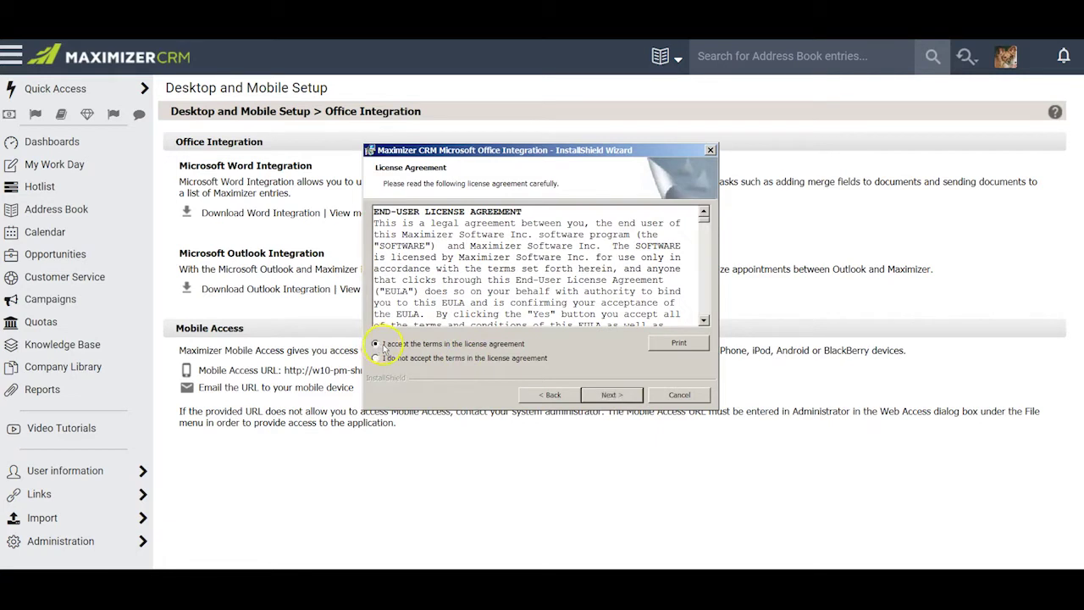
{"action": "left_click", "coordinate": [612, 395]}
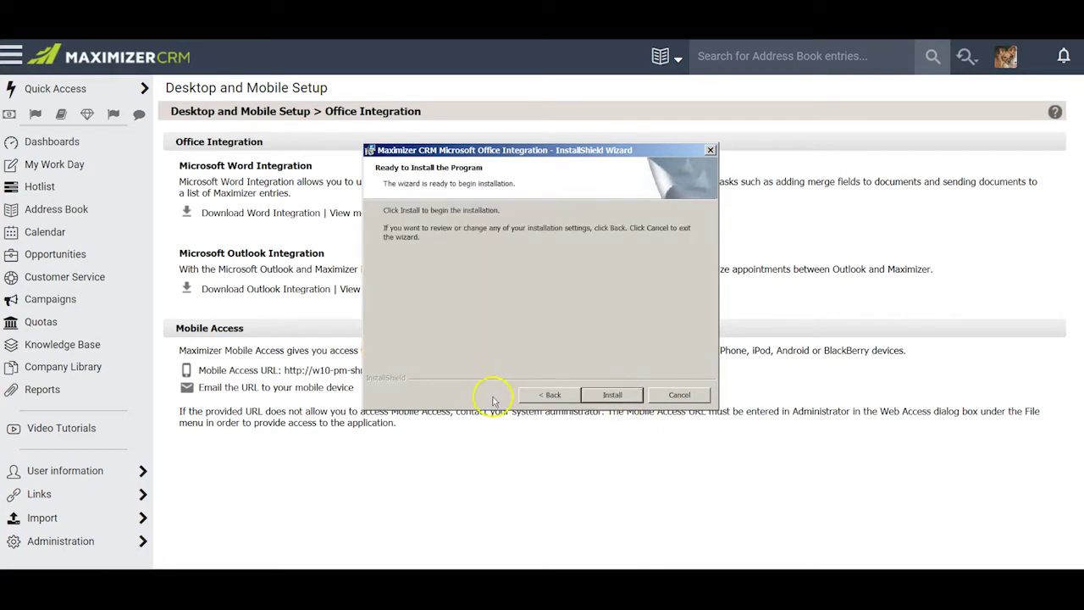
{"action": "left_click", "coordinate": [613, 395]}
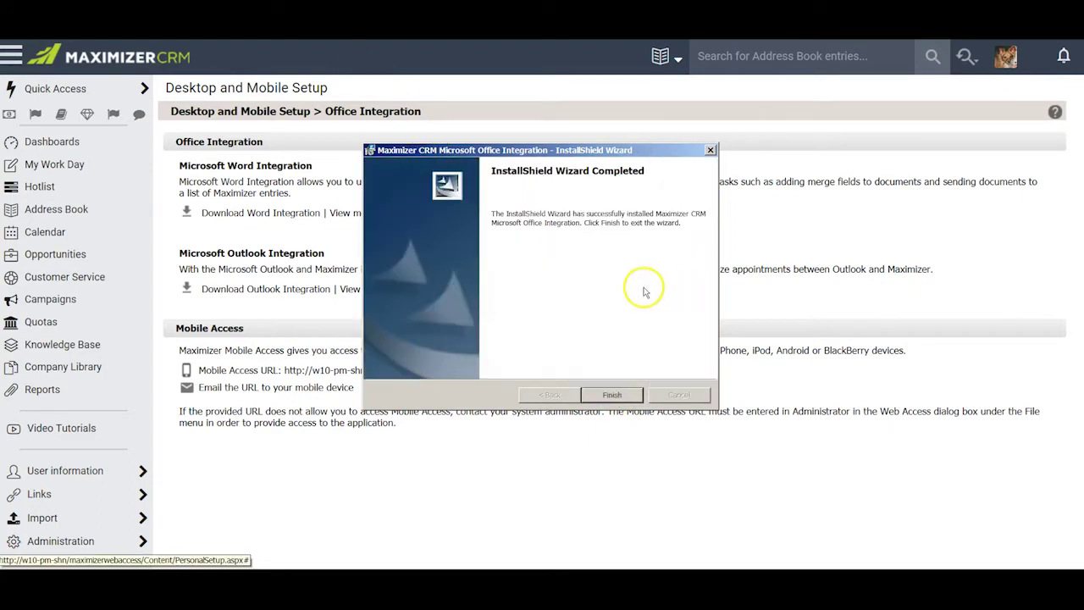
{"action": "left_click", "coordinate": [612, 396]}
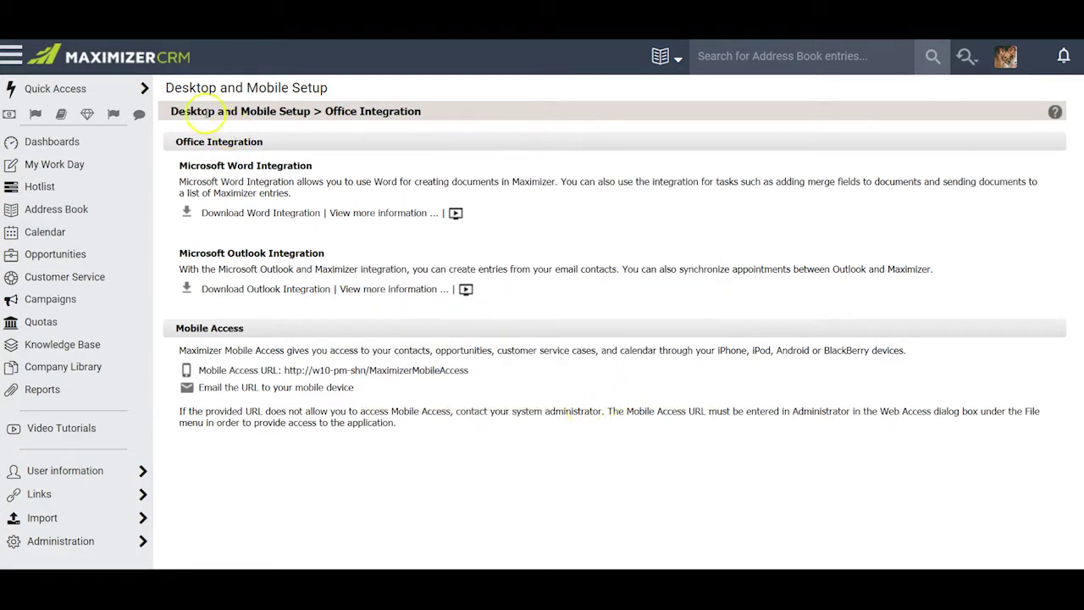
Select all five Address Book entries and launch Maximizer Labels from a new Word document.
{"action": "left_click", "coordinate": [66, 211]}
{"action": "left_click", "coordinate": [172, 132]}
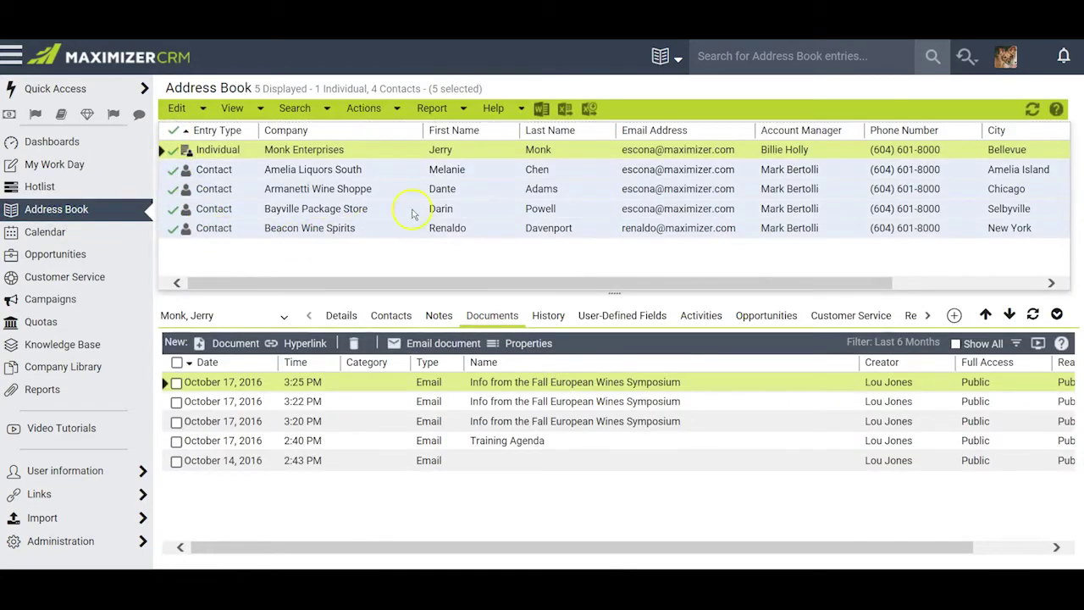
{"action": "left_click", "coordinate": [541, 110]}
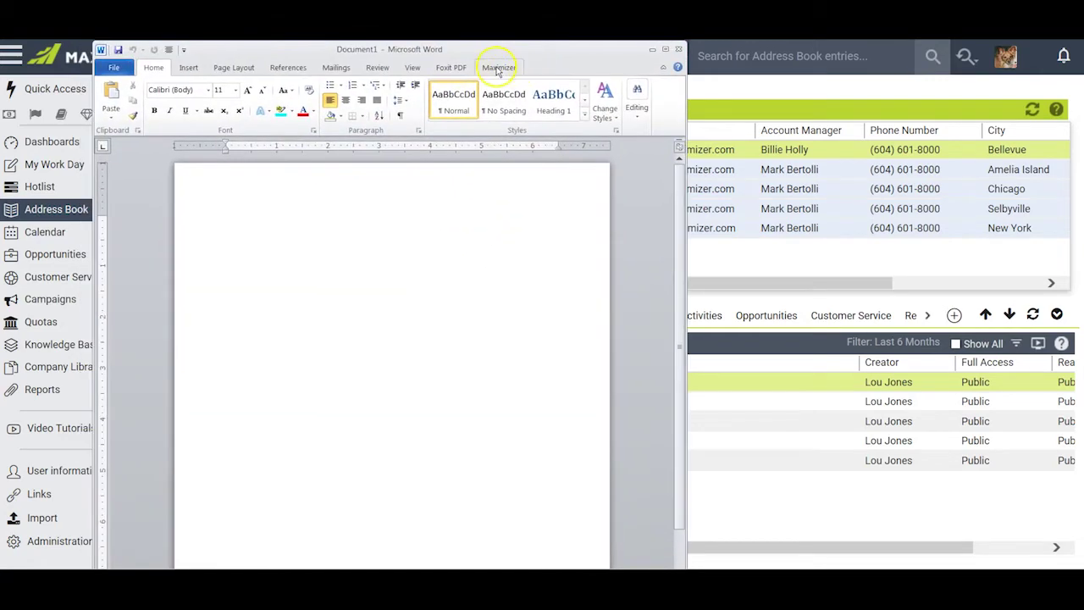
{"action": "left_click", "coordinate": [497, 68]}
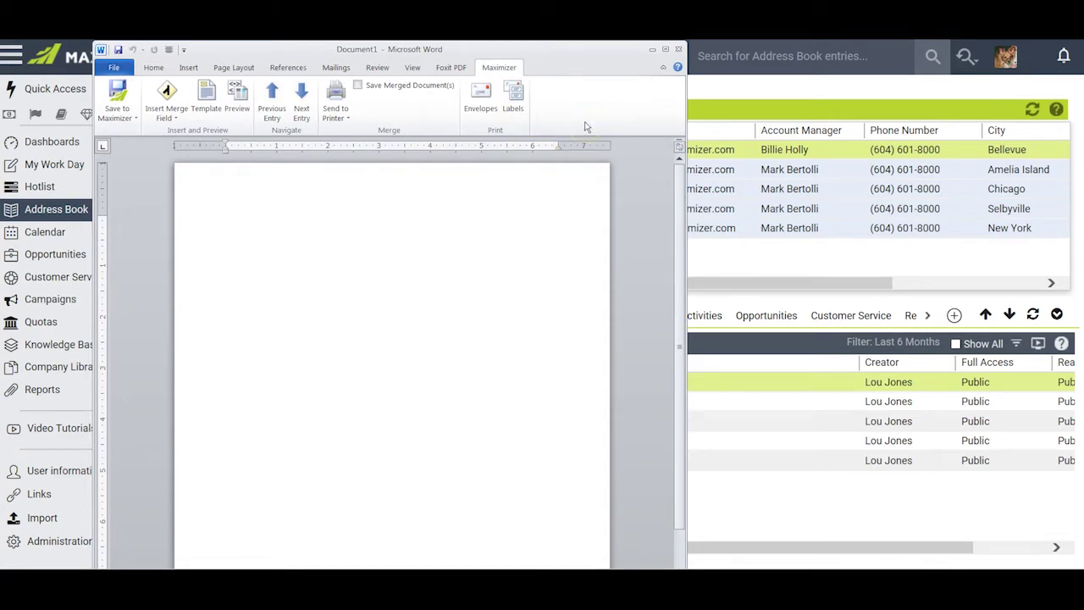
{"action": "left_click", "coordinate": [513, 98]}
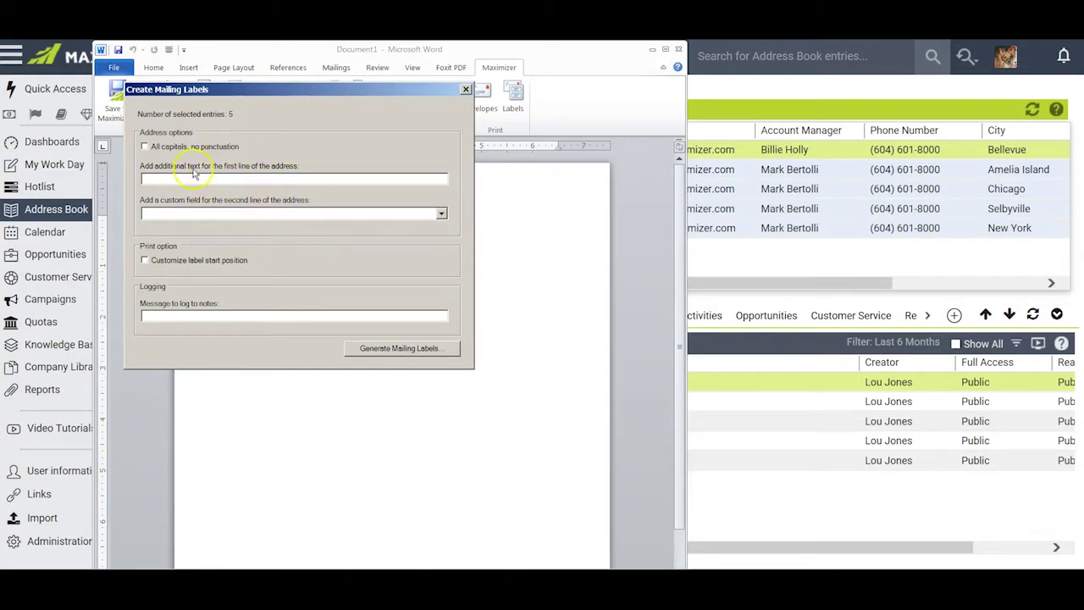
Choose Avery US Letter 5260 Easy Peel Address Labels with a customised start position.
{"action": "left_click", "coordinate": [144, 260]}
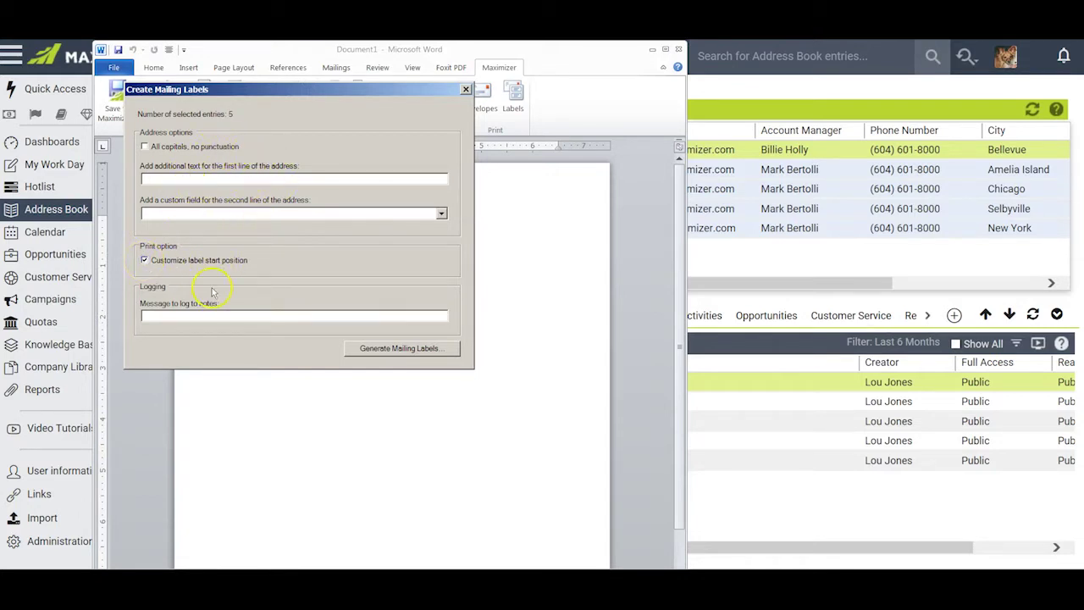
{"action": "left_click", "coordinate": [413, 350]}
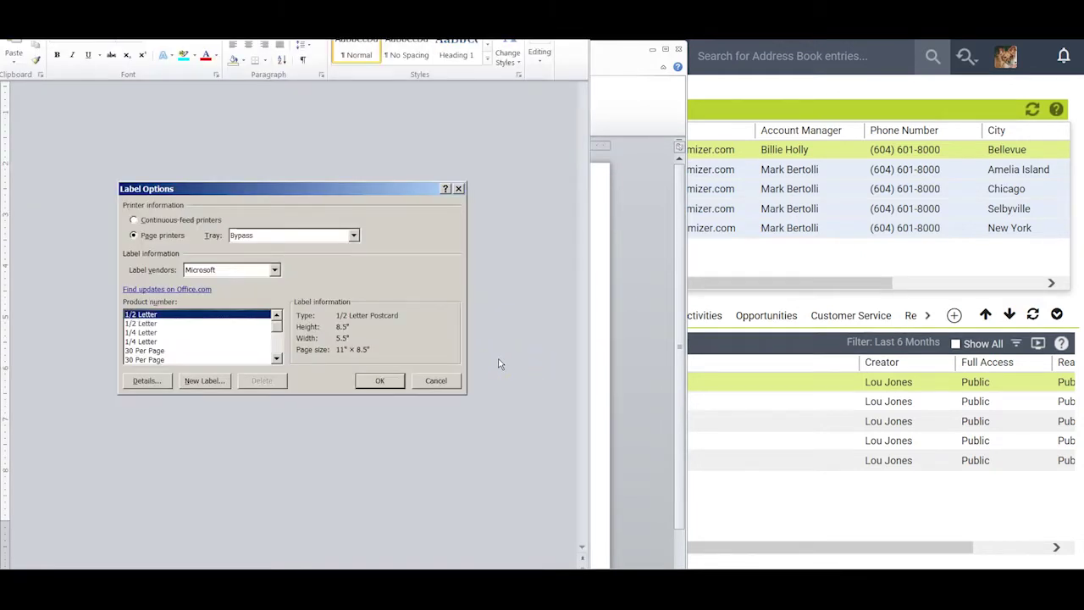
{"action": "left_click", "coordinate": [274, 269]}
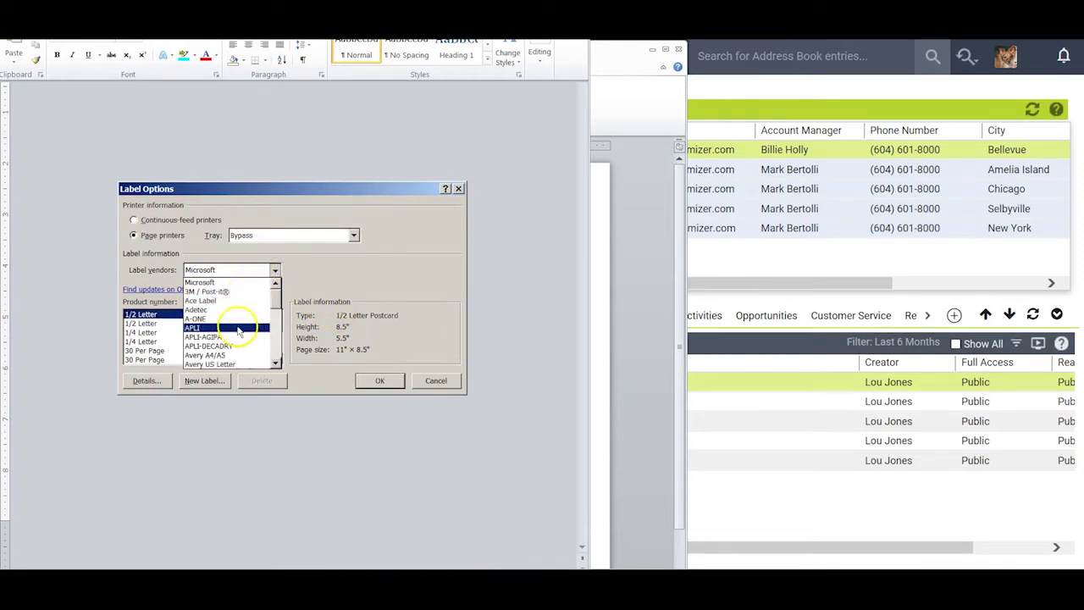
{"action": "left_click", "coordinate": [220, 364]}
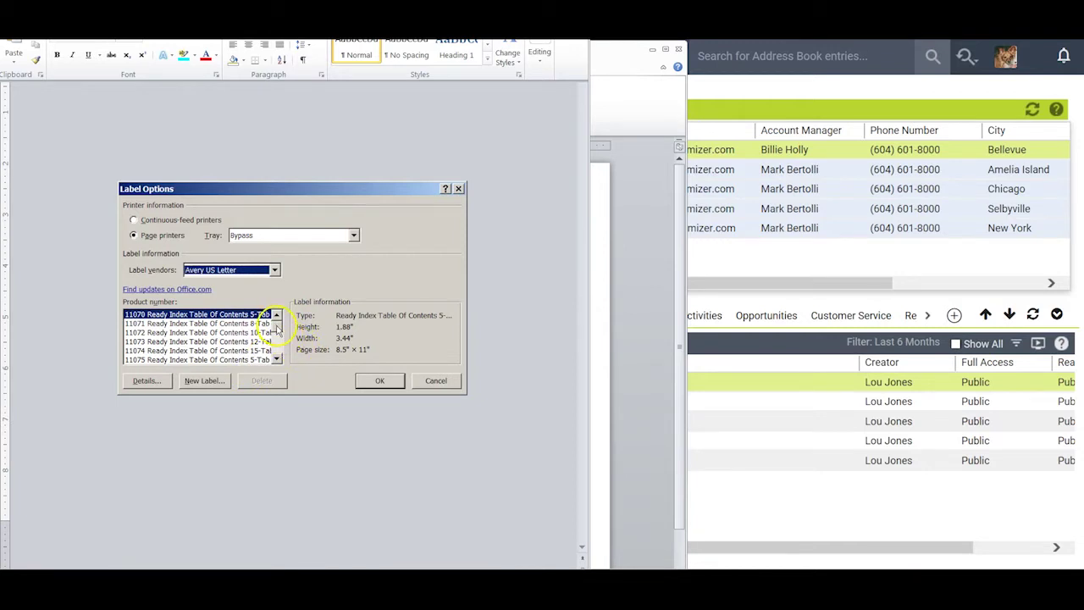
{"action": "left_click_drag", "start_coordinate": [276, 328], "coordinate": [277, 338]}
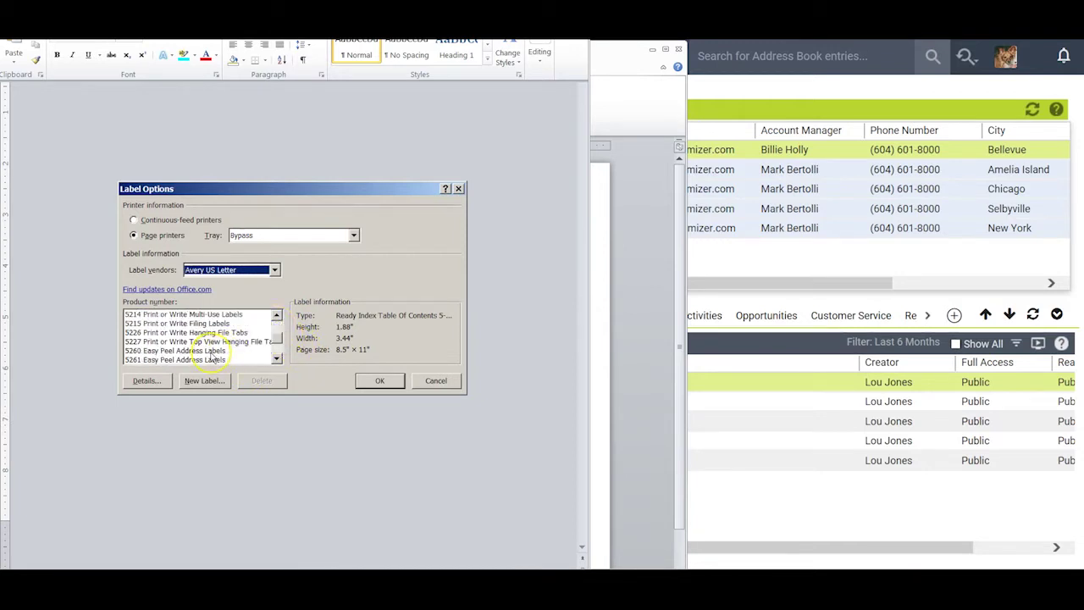
{"action": "left_click", "coordinate": [211, 350]}
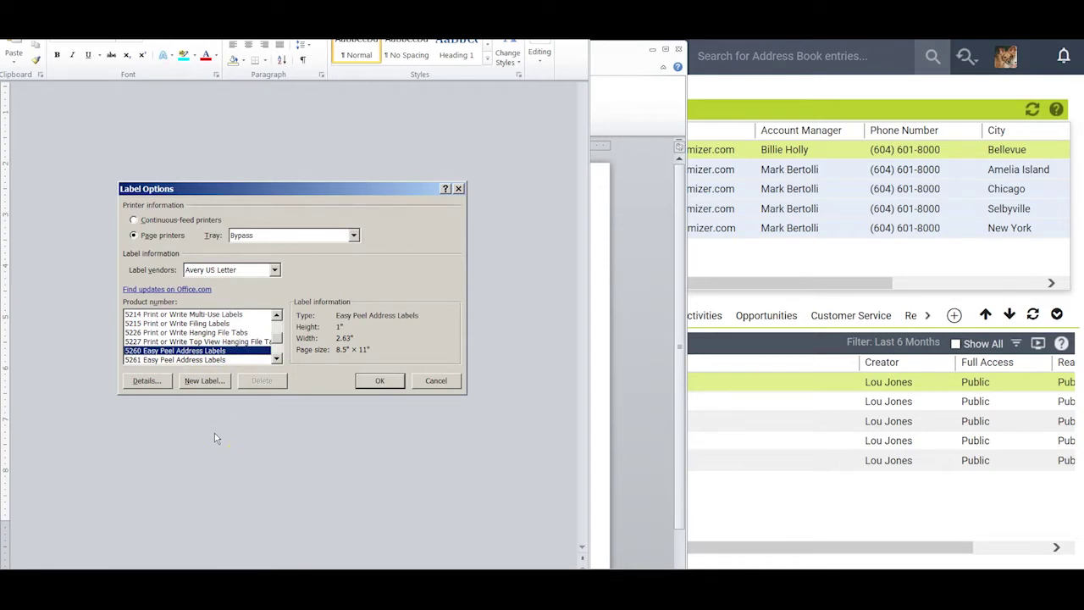
{"action": "left_click", "coordinate": [382, 381]}
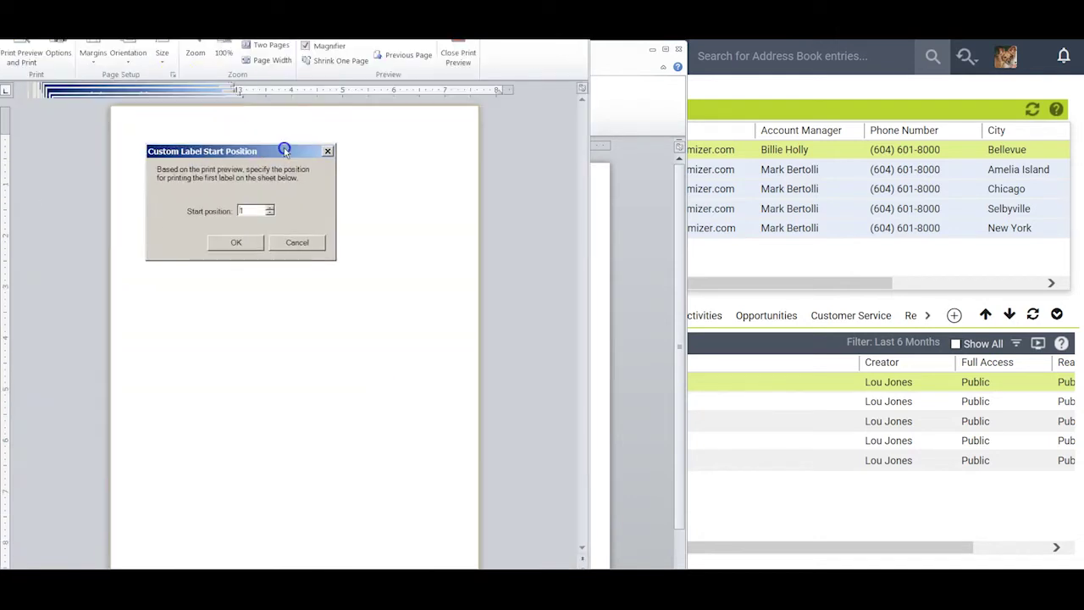
Merge the address labels starting at label position 5.
{"action": "type", "text": "5"}
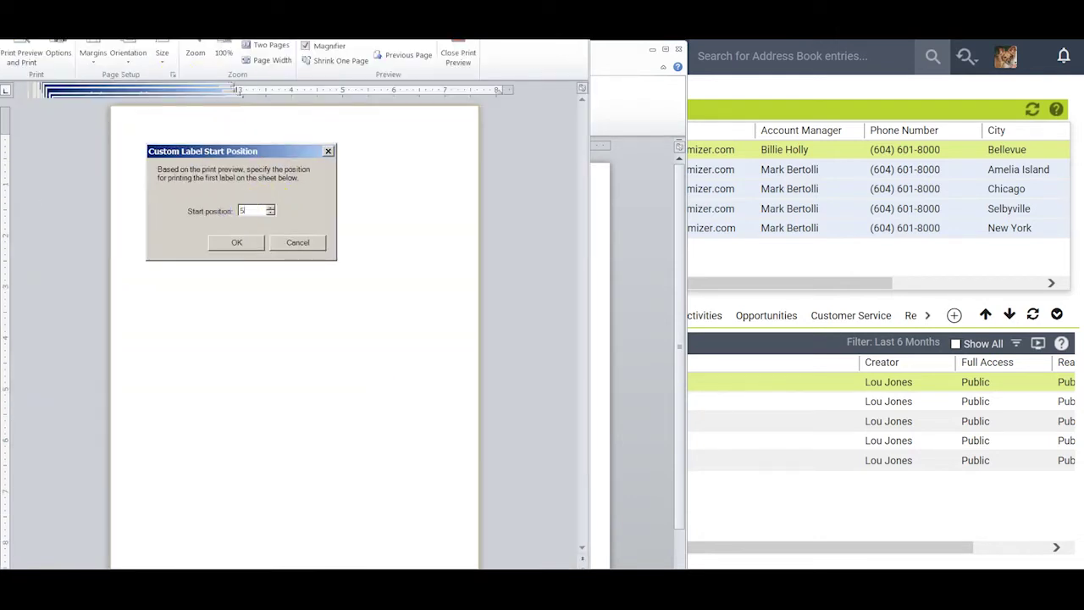
{"action": "left_click", "coordinate": [238, 243]}
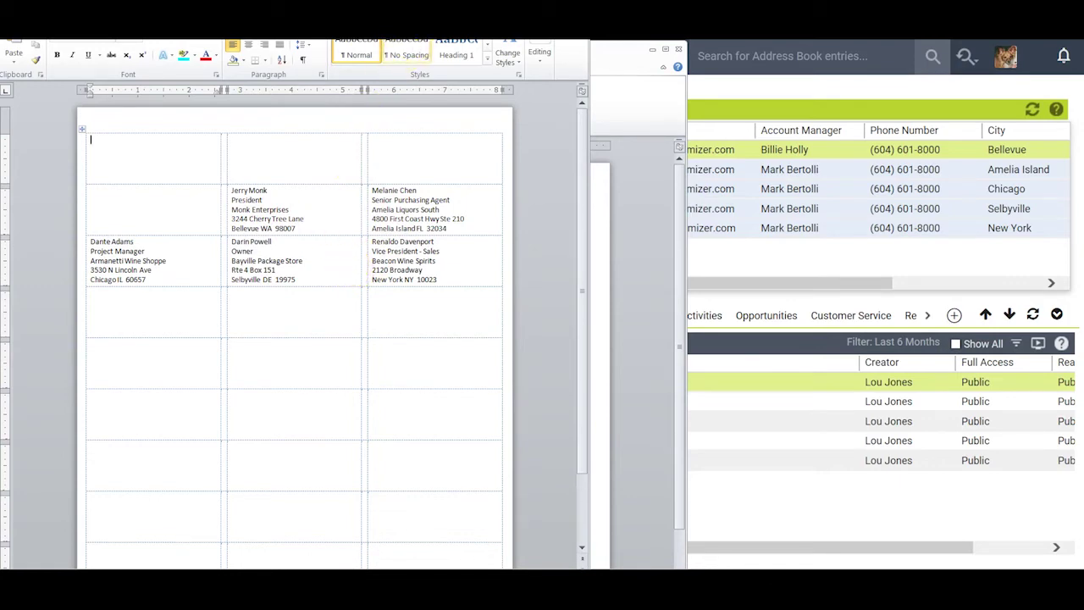
{"action": "left_click_drag", "start_coordinate": [395, 38], "coordinate": [408, 50]}
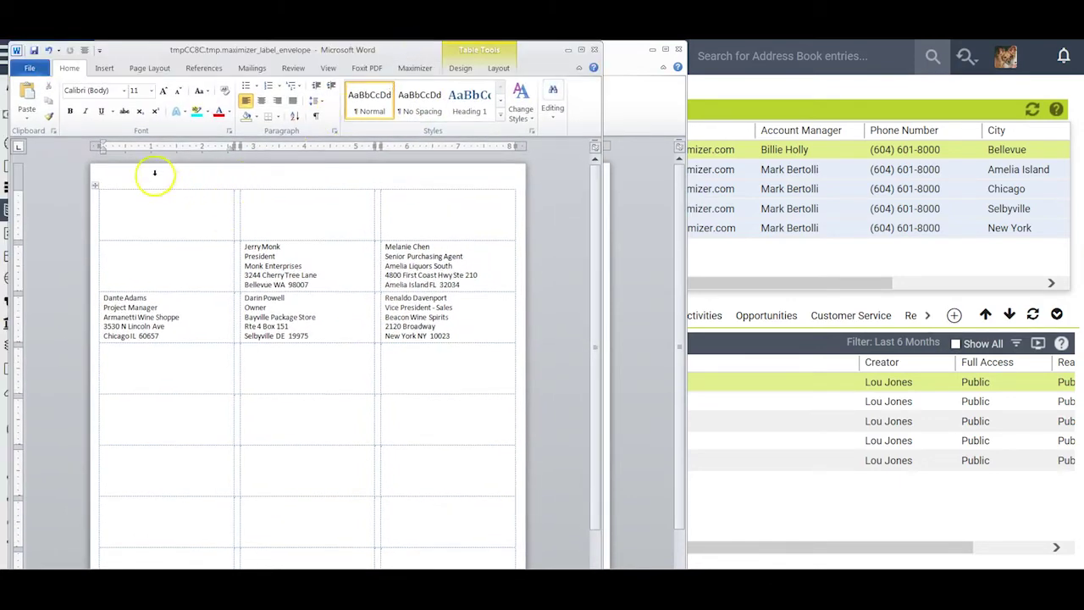
Bold the whole label table at 9 pt, then close the label document without saving.
{"action": "left_click", "coordinate": [95, 186]}
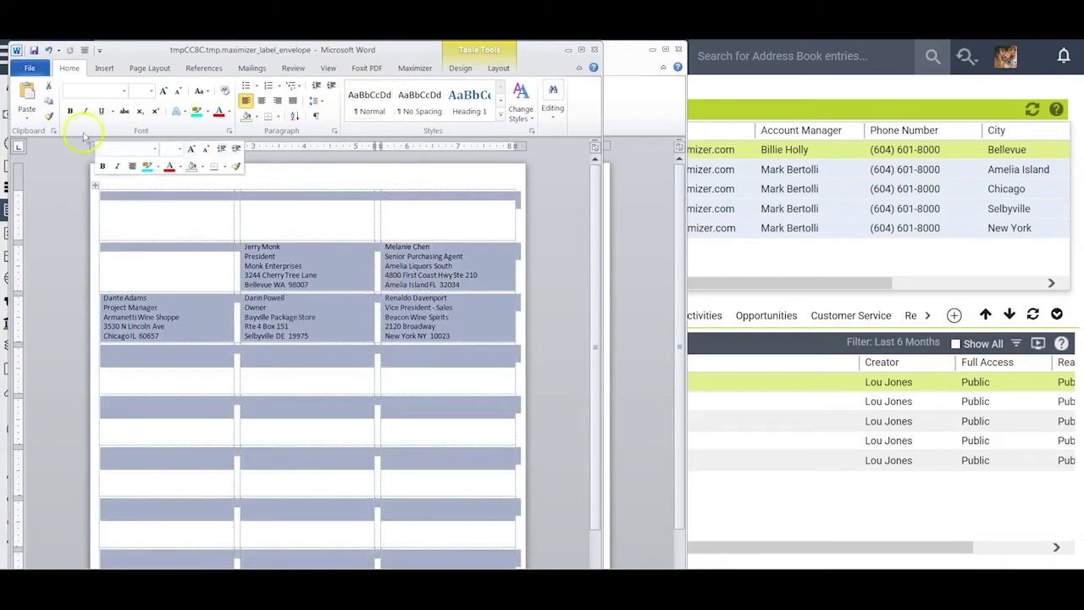
{"action": "left_click", "coordinate": [71, 111]}
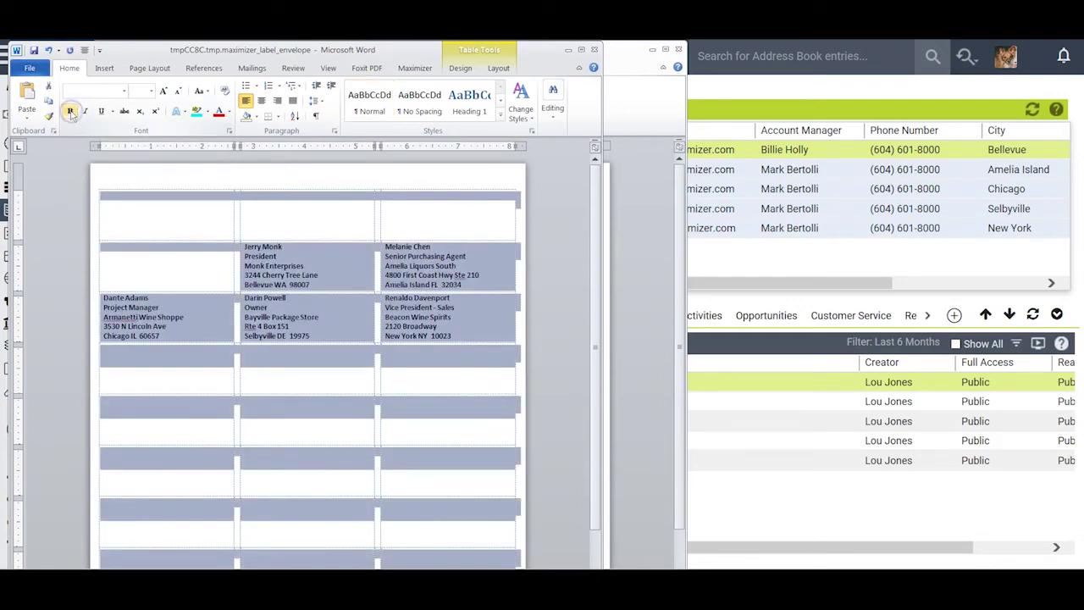
{"action": "left_click", "coordinate": [152, 92]}
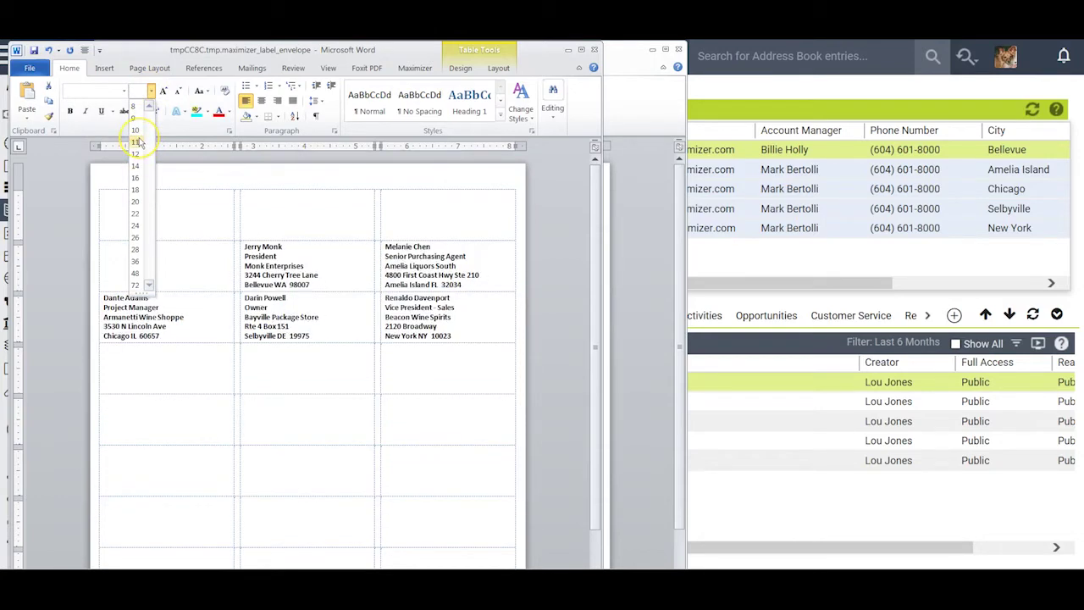
{"action": "left_click", "coordinate": [441, 303]}
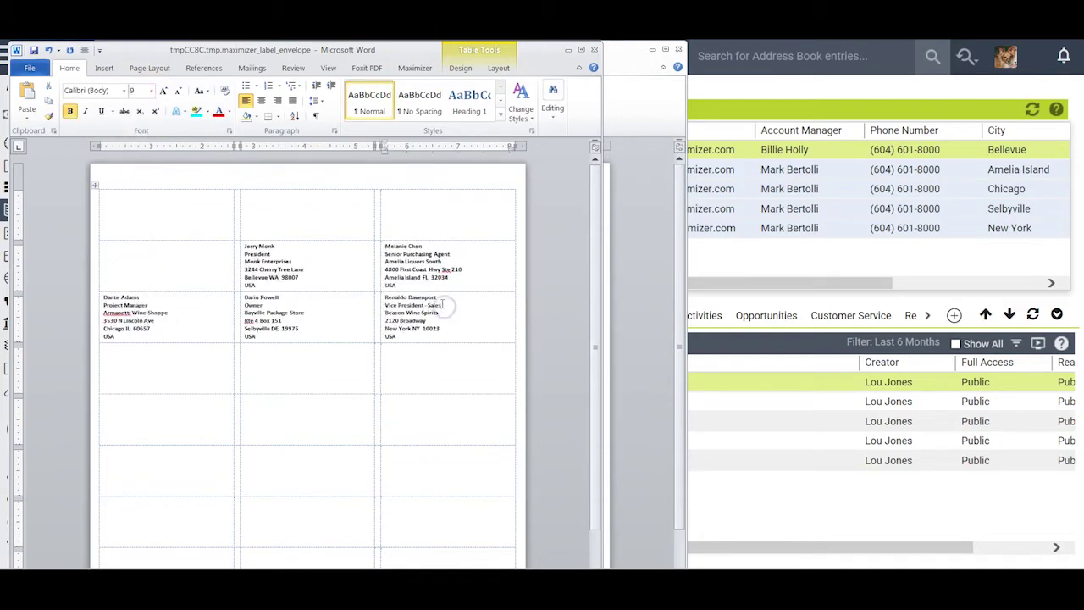
{"action": "left_click", "coordinate": [595, 51]}
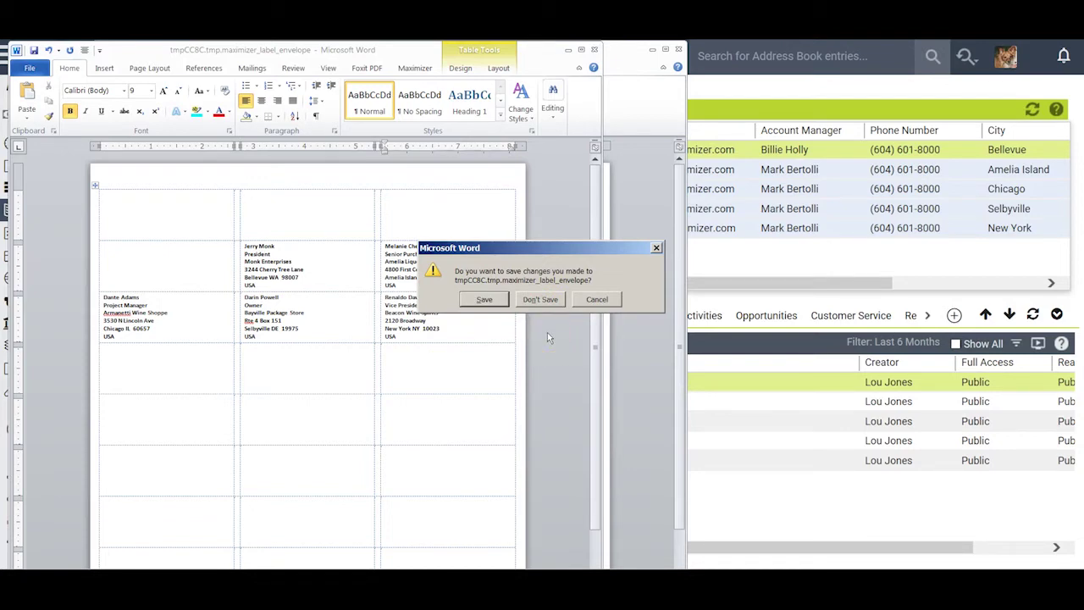
{"action": "left_click", "coordinate": [542, 300]}
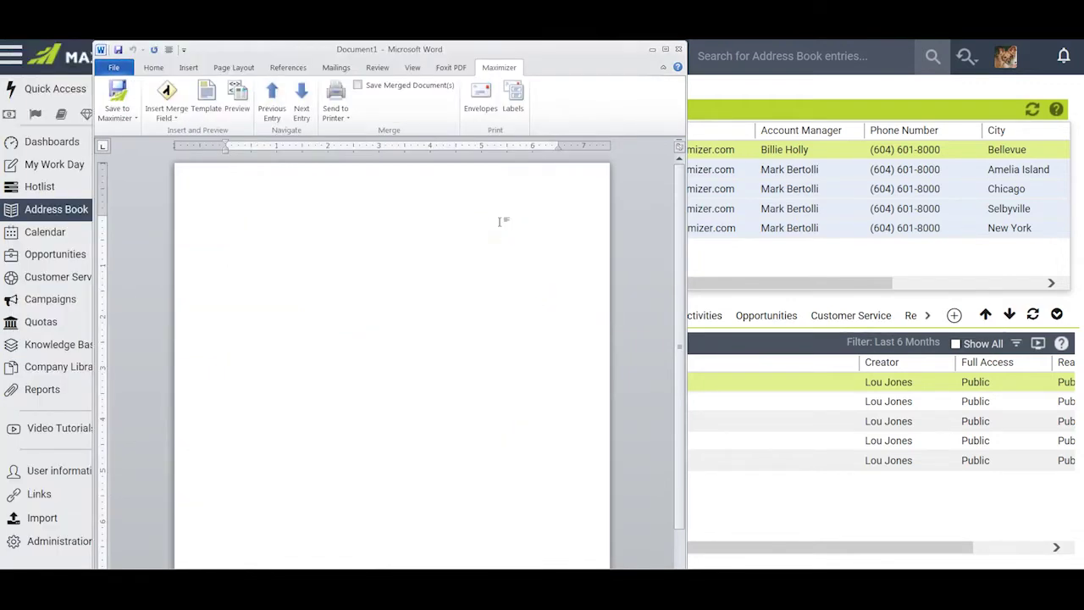
Create Size 10 envelopes with a return address printed, one merged envelope per contact.
{"action": "left_click", "coordinate": [480, 95]}
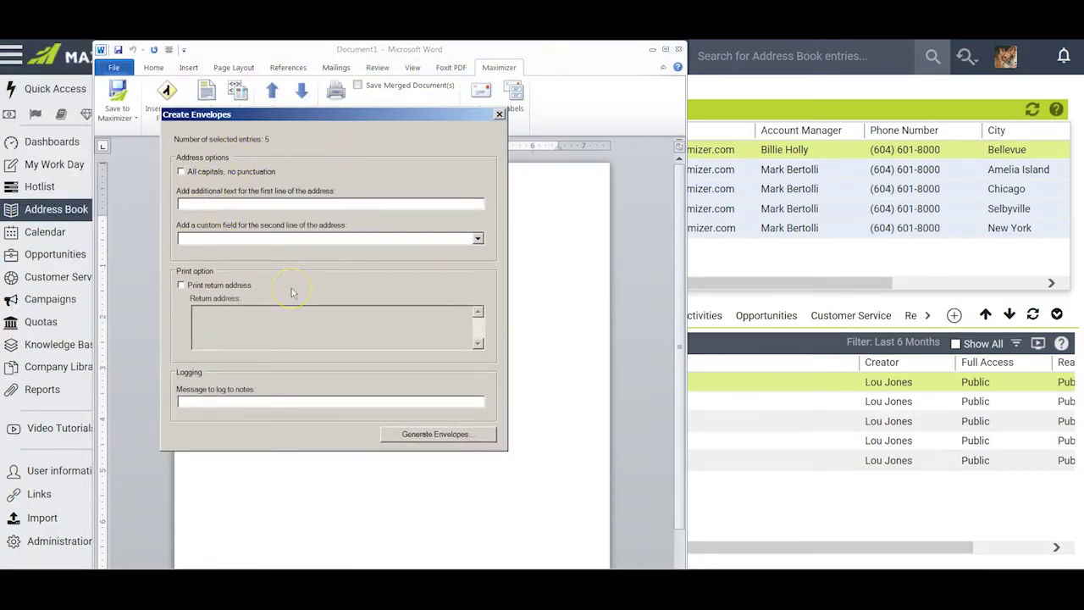
{"action": "left_click", "coordinate": [180, 286]}
{"action": "left_click", "coordinate": [226, 329]}
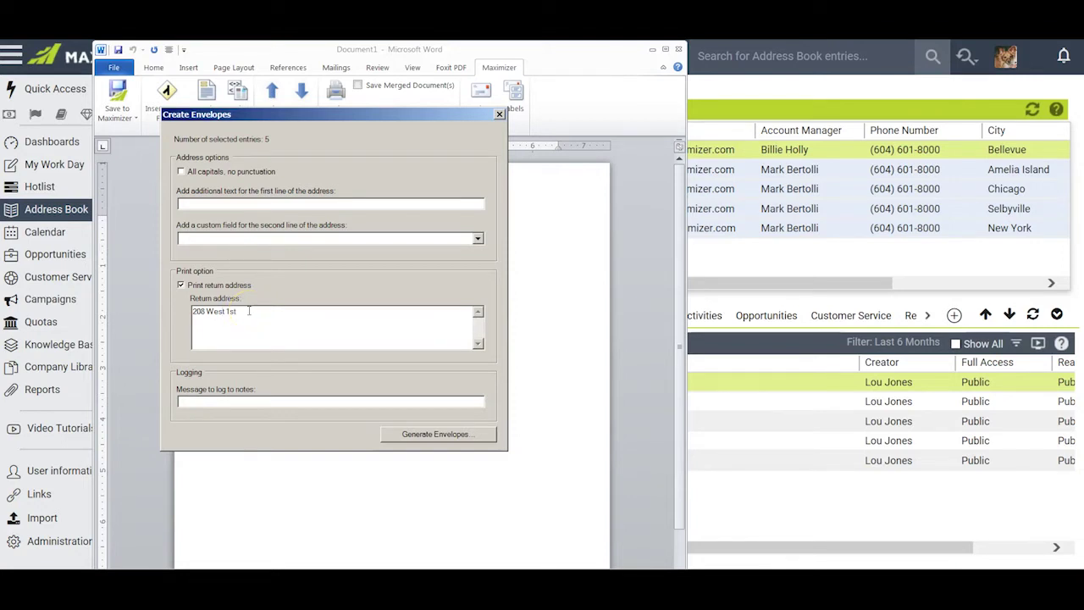
{"action": "left_click", "coordinate": [430, 436]}
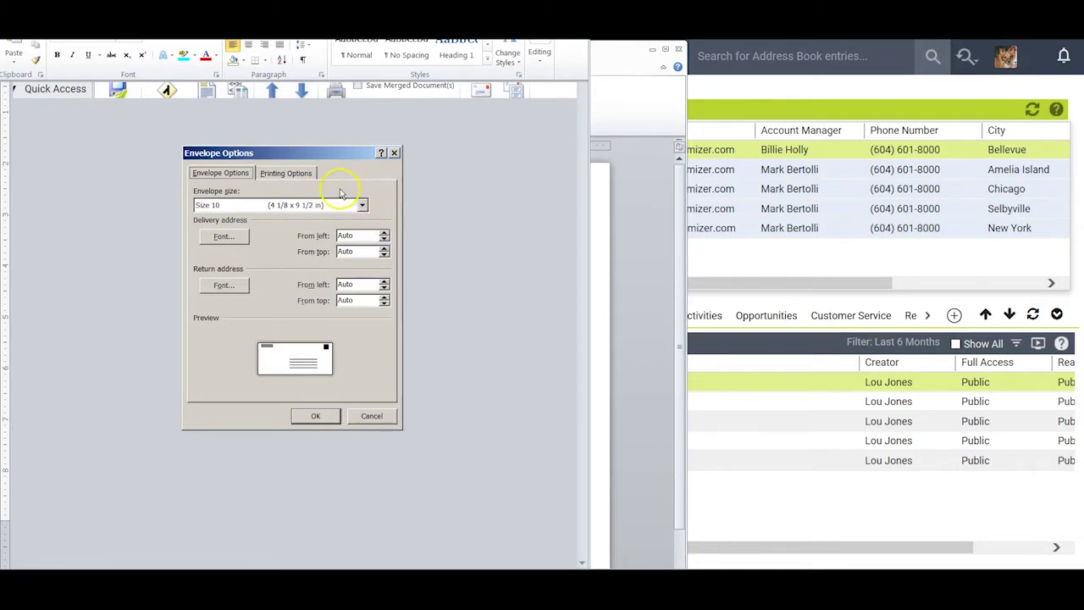
{"action": "left_click", "coordinate": [279, 174]}
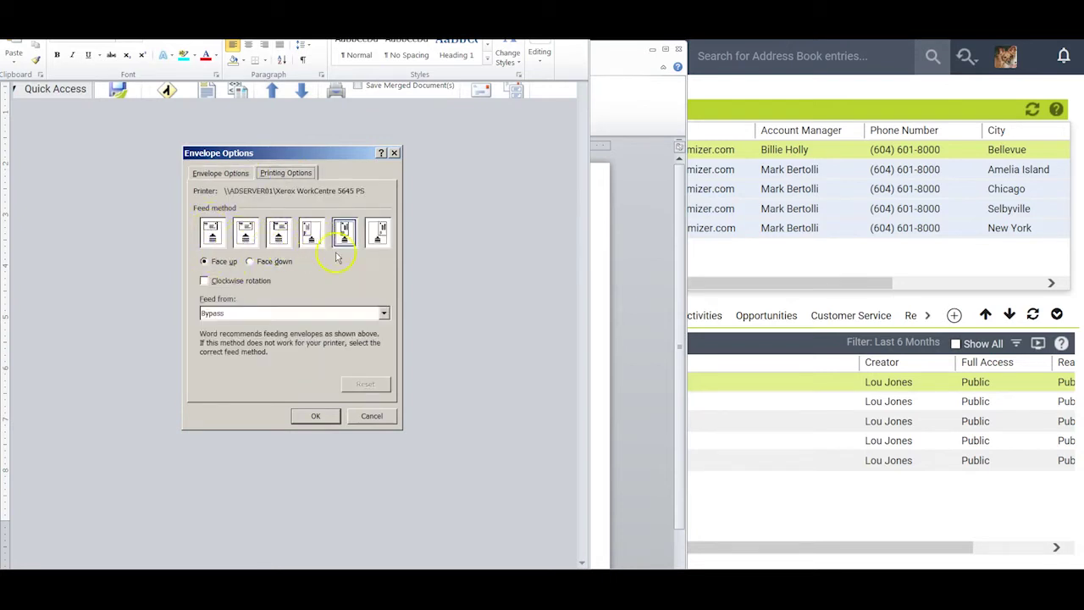
{"action": "left_click", "coordinate": [223, 174]}
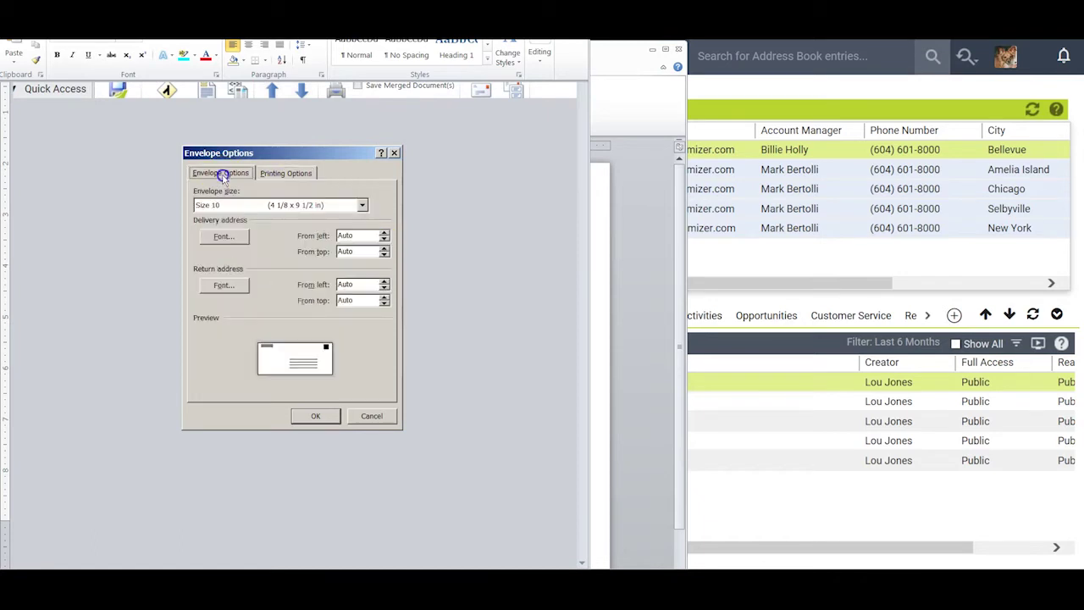
{"action": "left_click", "coordinate": [320, 416]}
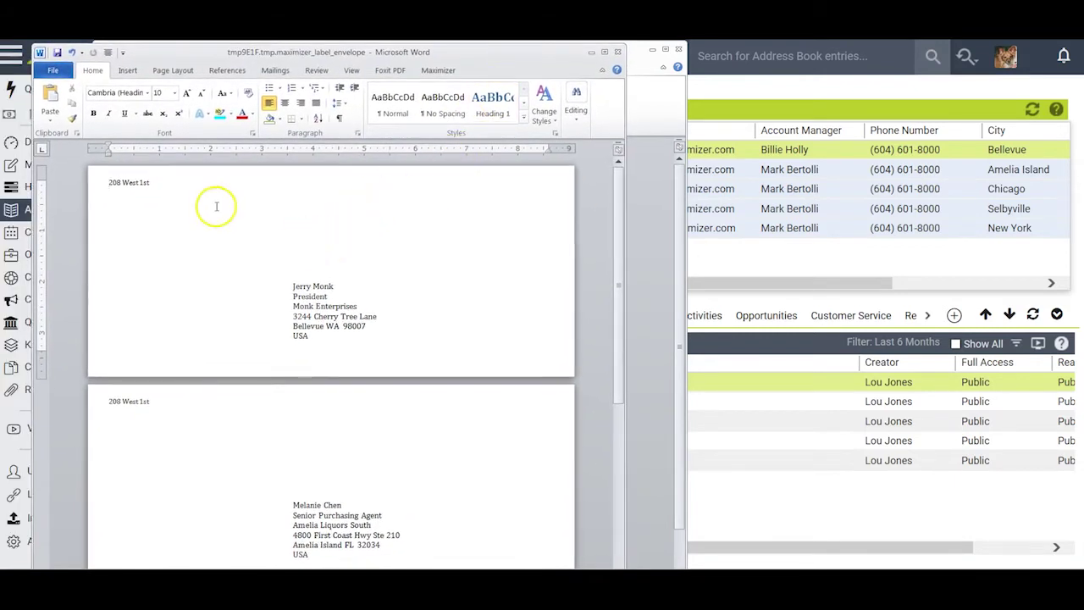
Close the merged envelope document to get back to the blank Document1.
{"action": "left_click_drag", "start_coordinate": [150, 182], "coordinate": [121, 183]}
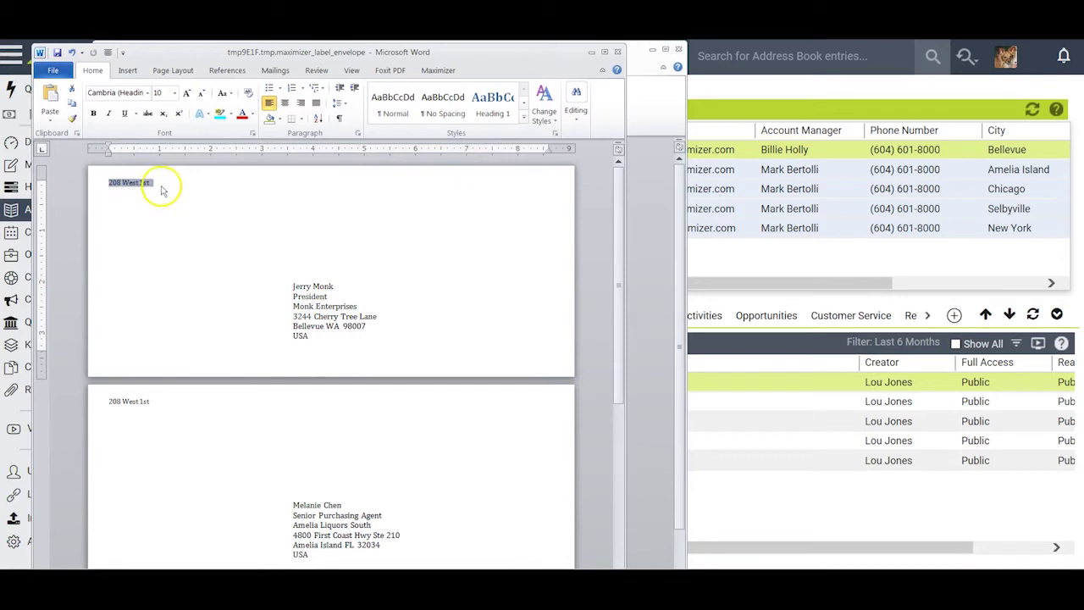
{"action": "left_click", "coordinate": [157, 181]}
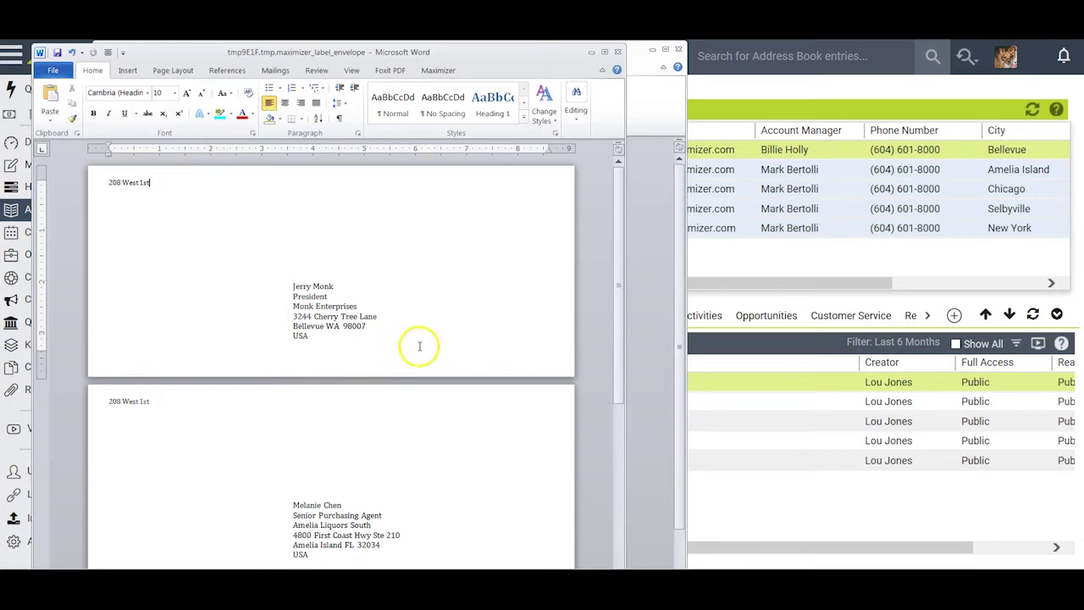
{"action": "left_click", "coordinate": [618, 52]}
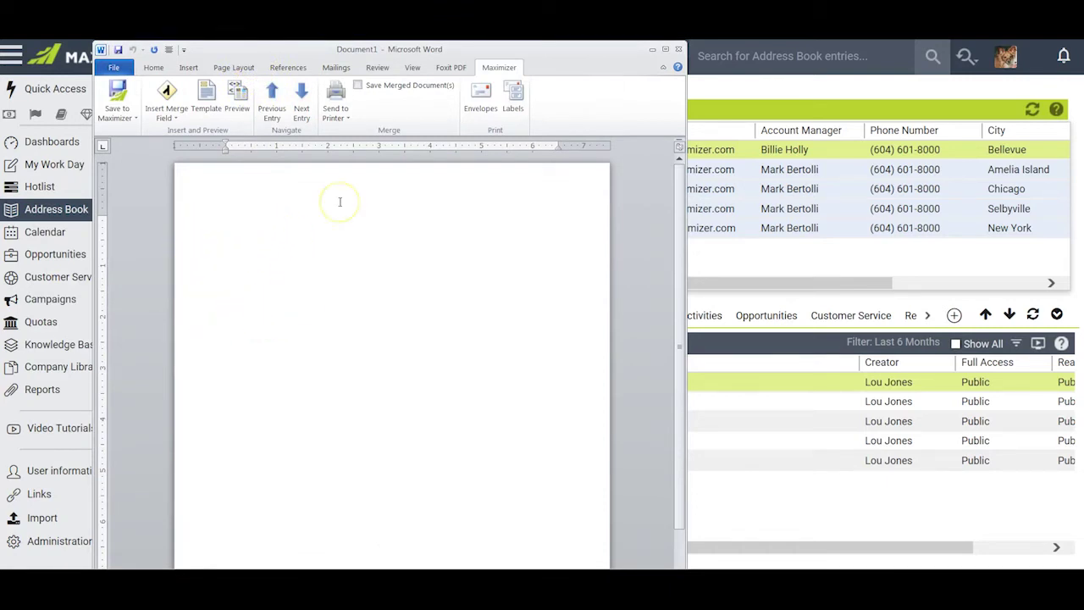
Apply the No Spacing style and put First Name and Last Name merge fields in the greeting.
{"action": "left_click", "coordinate": [155, 71]}
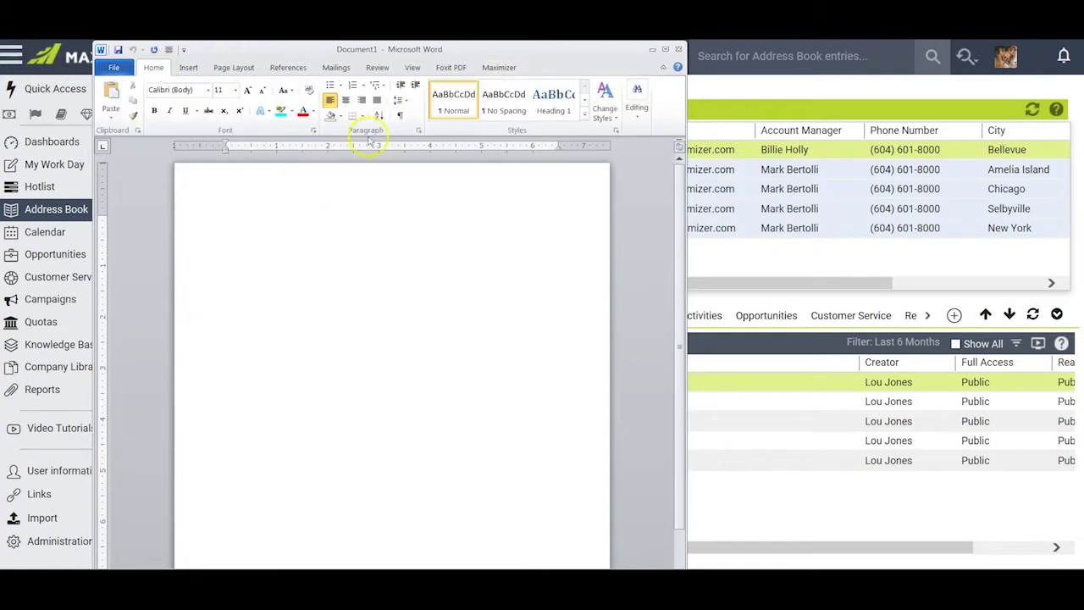
{"action": "left_click", "coordinate": [502, 100]}
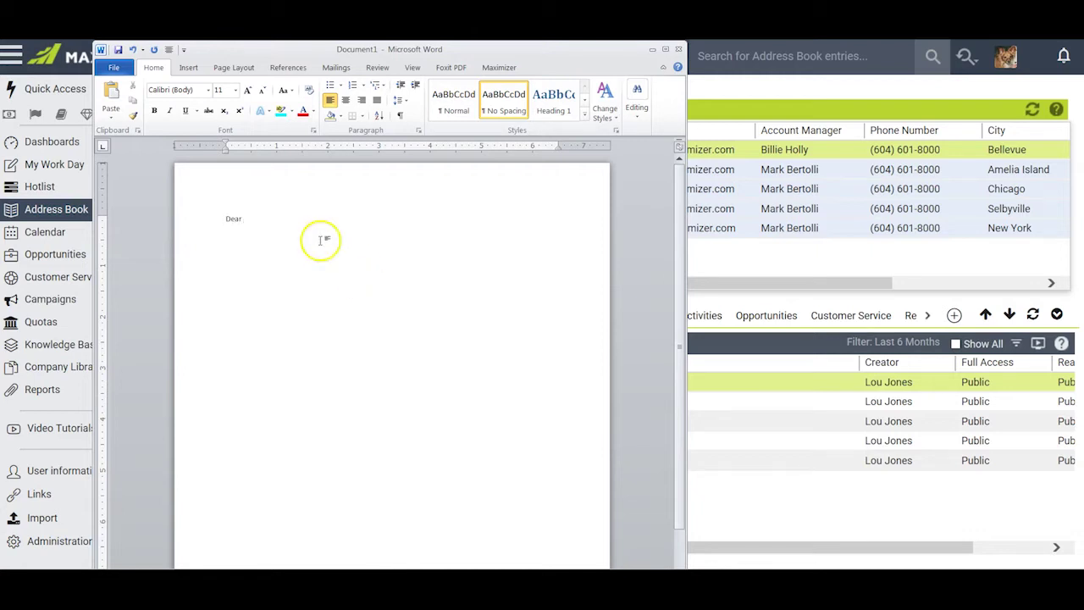
{"action": "left_click", "coordinate": [500, 67]}
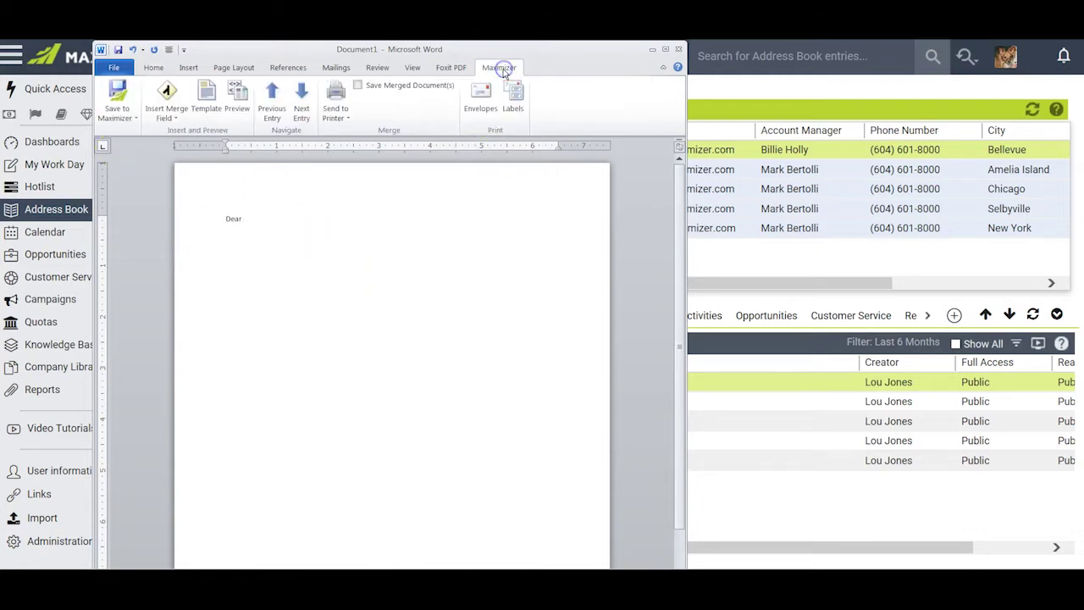
{"action": "left_click", "coordinate": [176, 117]}
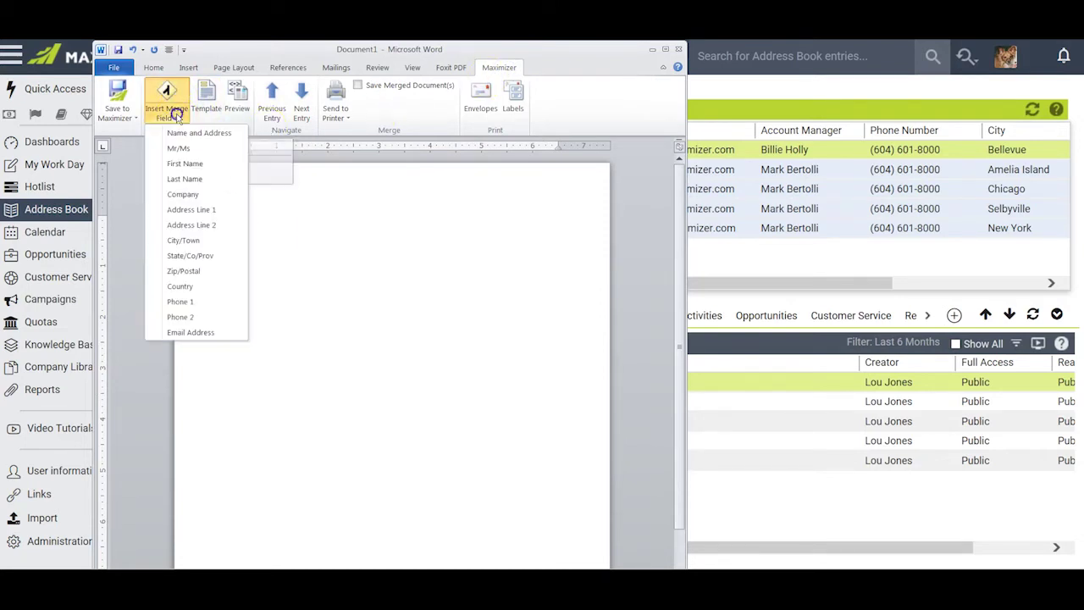
{"action": "left_click", "coordinate": [184, 163]}
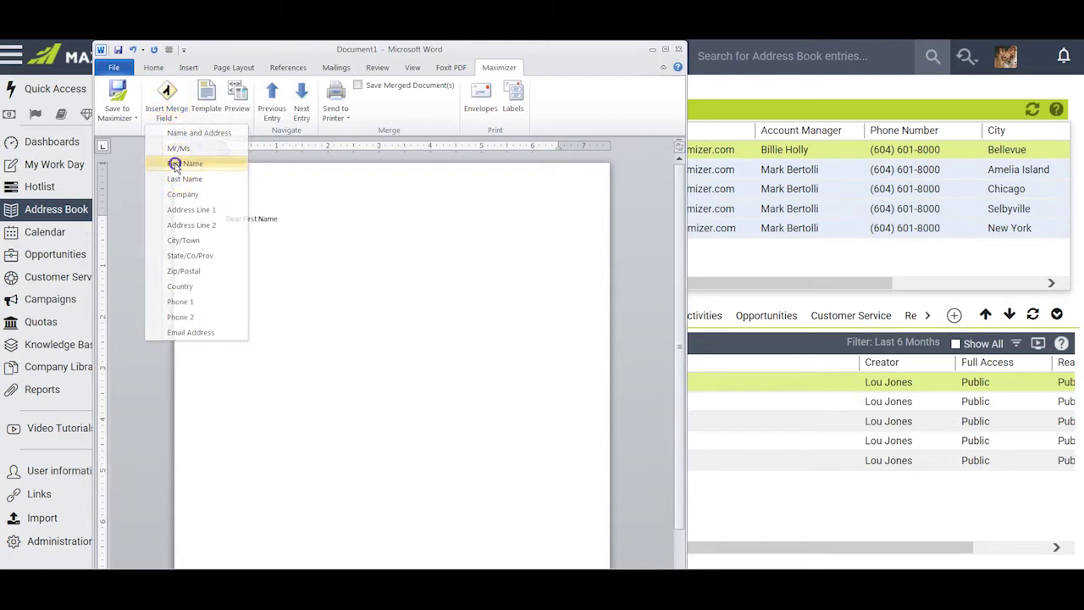
{"action": "left_click", "coordinate": [183, 113]}
{"action": "left_click", "coordinate": [184, 178]}
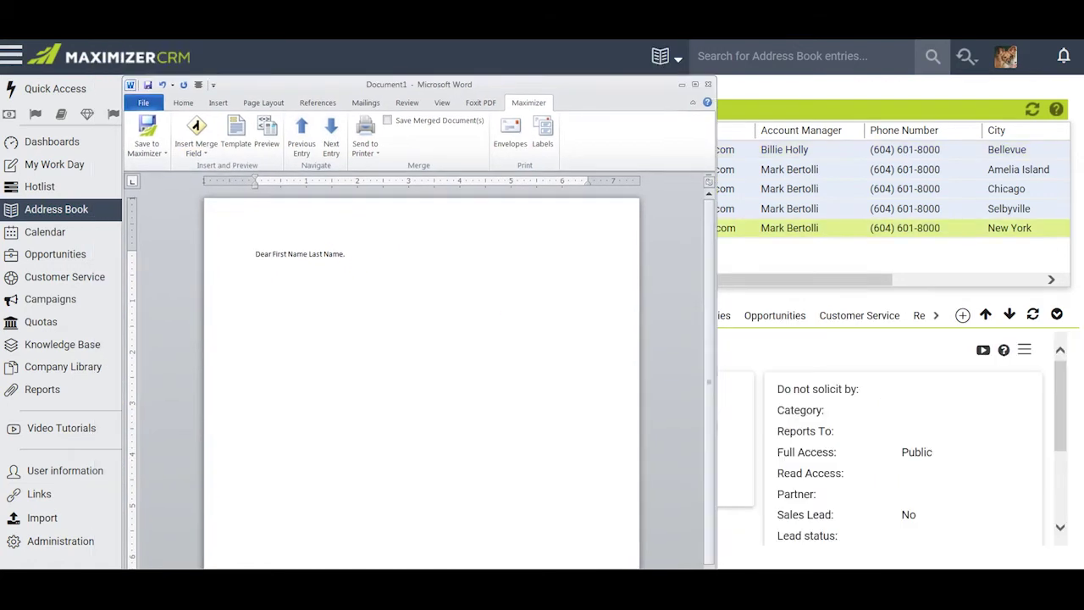
{"action": "key", "text": "Return"}
Type 'You initially contacted us at the' followed by the Marketing/Conference last attended field.
{"action": "type", "text": "You initially contacted us at the"}
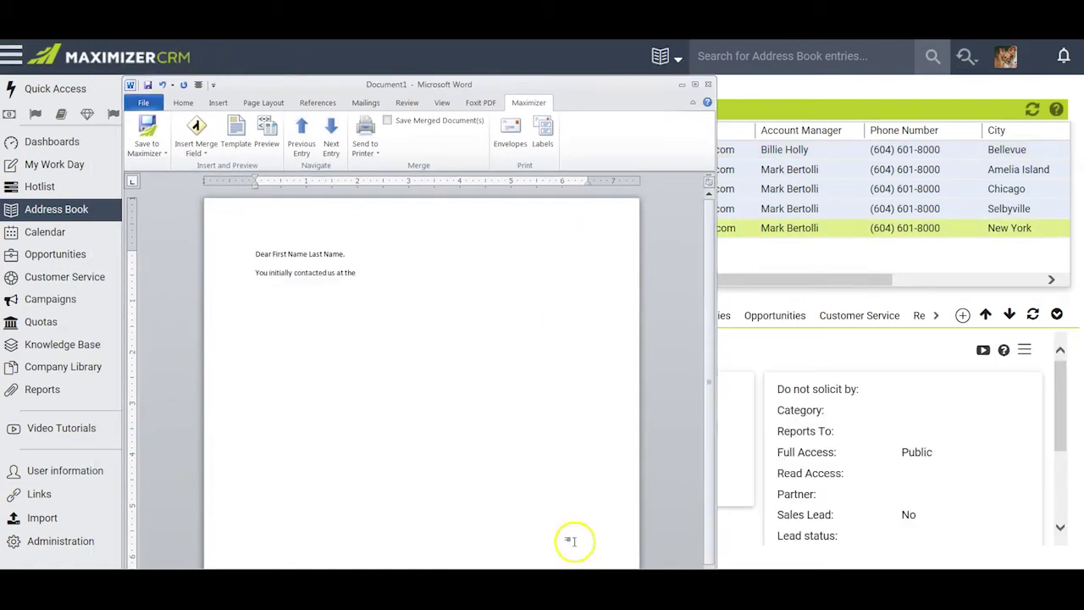
{"action": "left_click", "coordinate": [255, 254]}
{"action": "left_click", "coordinate": [197, 134]}
{"action": "left_click_drag", "start_coordinate": [225, 85], "coordinate": [642, 109]}
{"action": "scroll", "coordinate": [624, 232], "scroll_direction": "down", "scroll_amount": 10}
{"action": "left_click", "coordinate": [620, 221]}
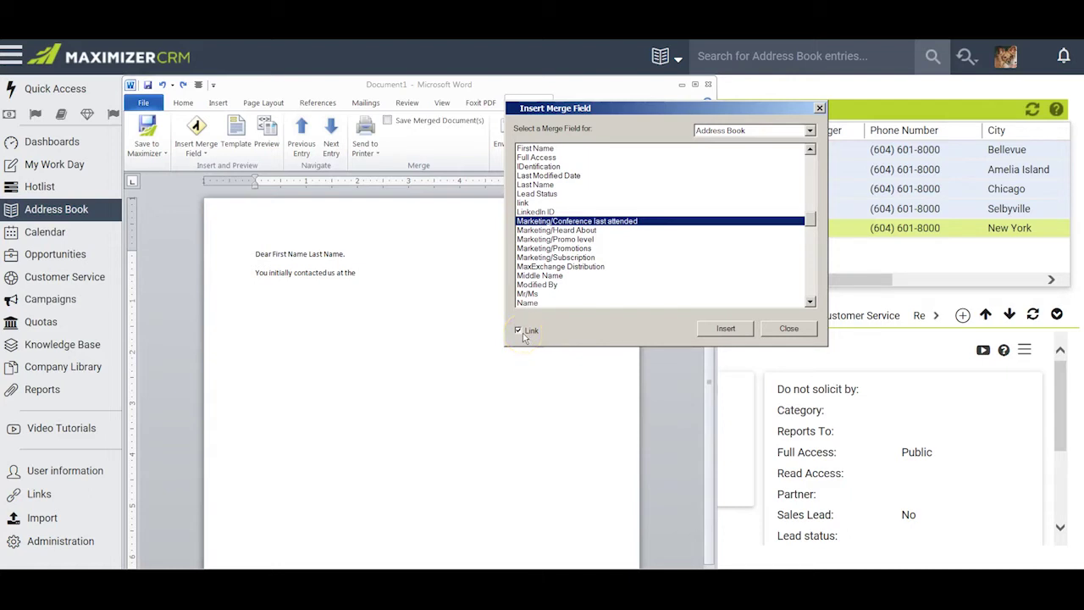
{"action": "left_click", "coordinate": [370, 275]}
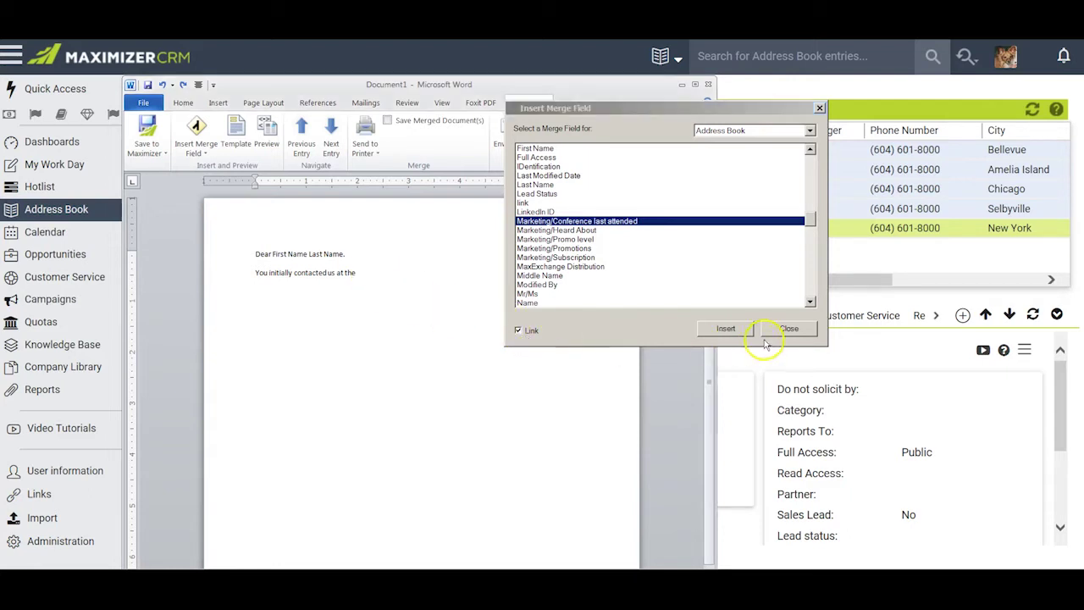
{"action": "left_click", "coordinate": [726, 330]}
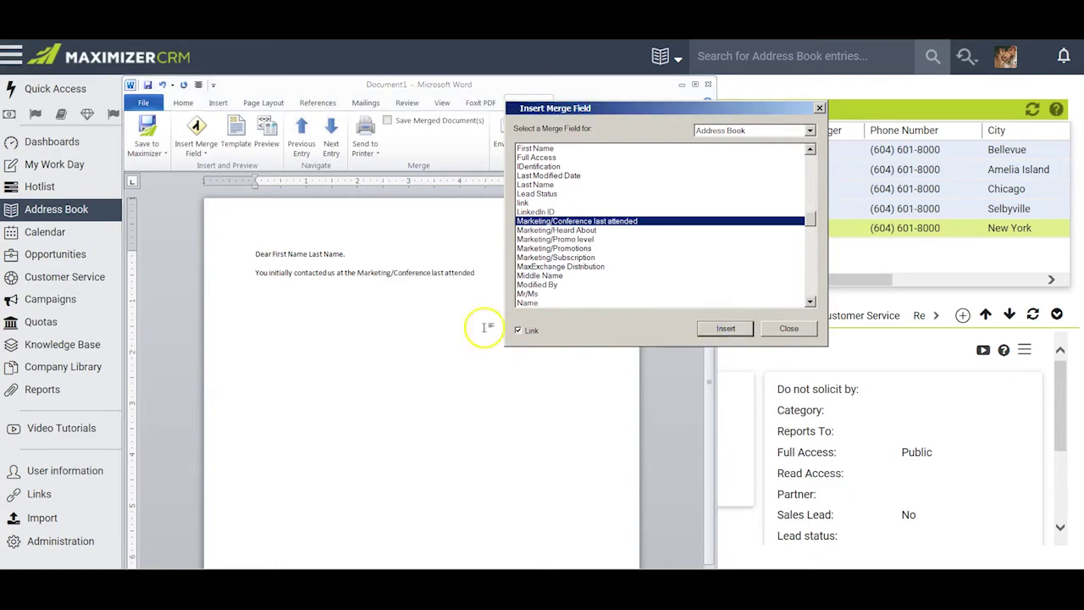
{"action": "left_click", "coordinate": [478, 275]}
{"action": "type", "text": "."}
Add 'Thank you for visiting out booth.' and begin 'We would like to invite you to take advantage of our current'.
{"action": "left_click_drag", "start_coordinate": [618, 103], "coordinate": [718, 122]}
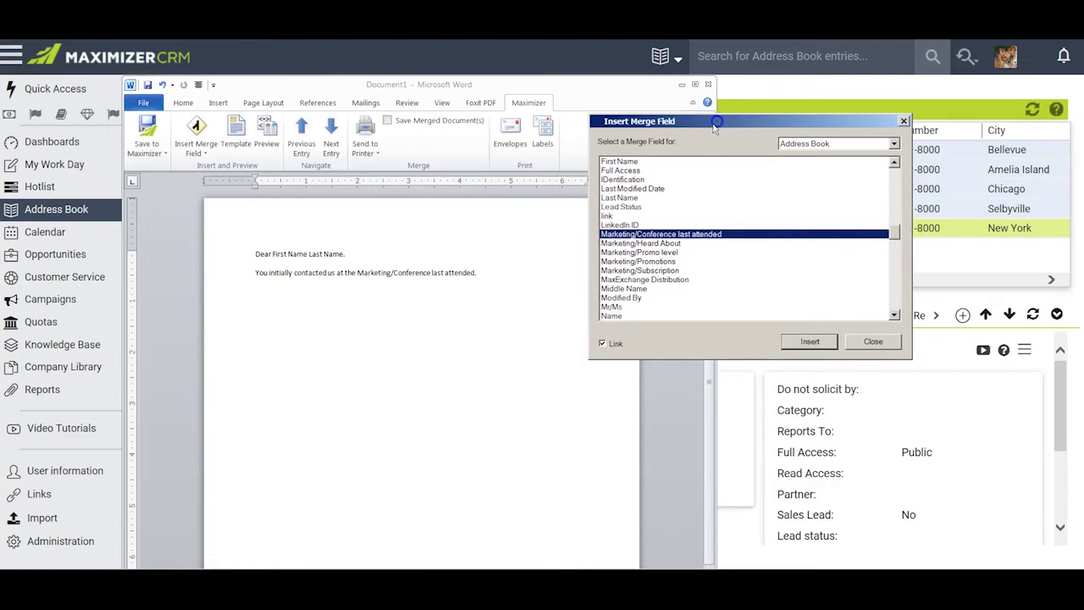
{"action": "left_click", "coordinate": [503, 276]}
{"action": "key", "text": "Return"}
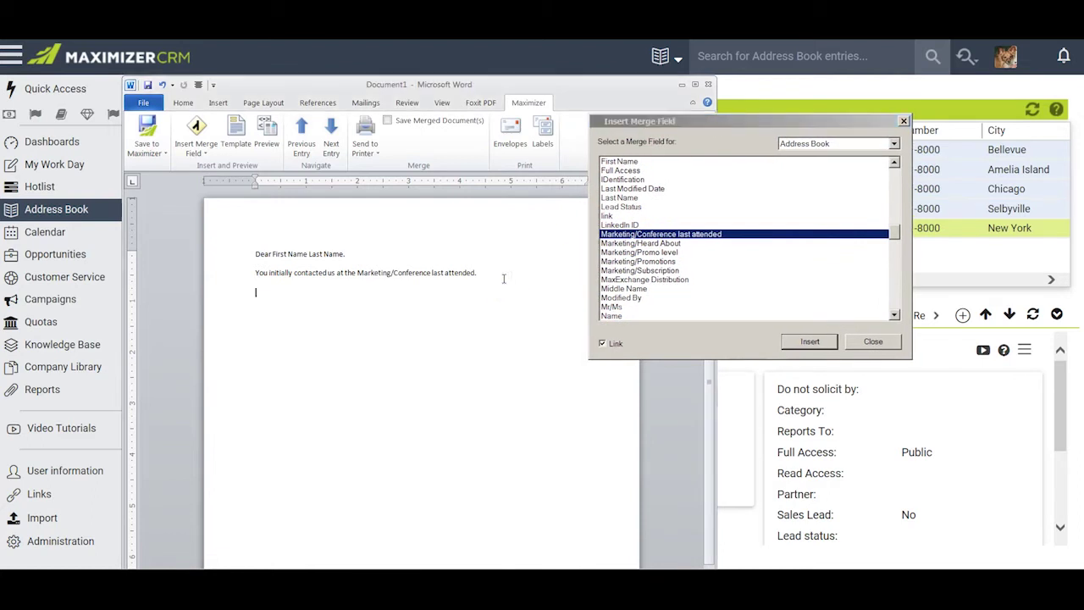
{"action": "type", "text": "Thank you for visiting out booth."}
{"action": "key", "text": "Return"}
{"action": "type", "text": "We would like to invite you to take advantage of our current"}
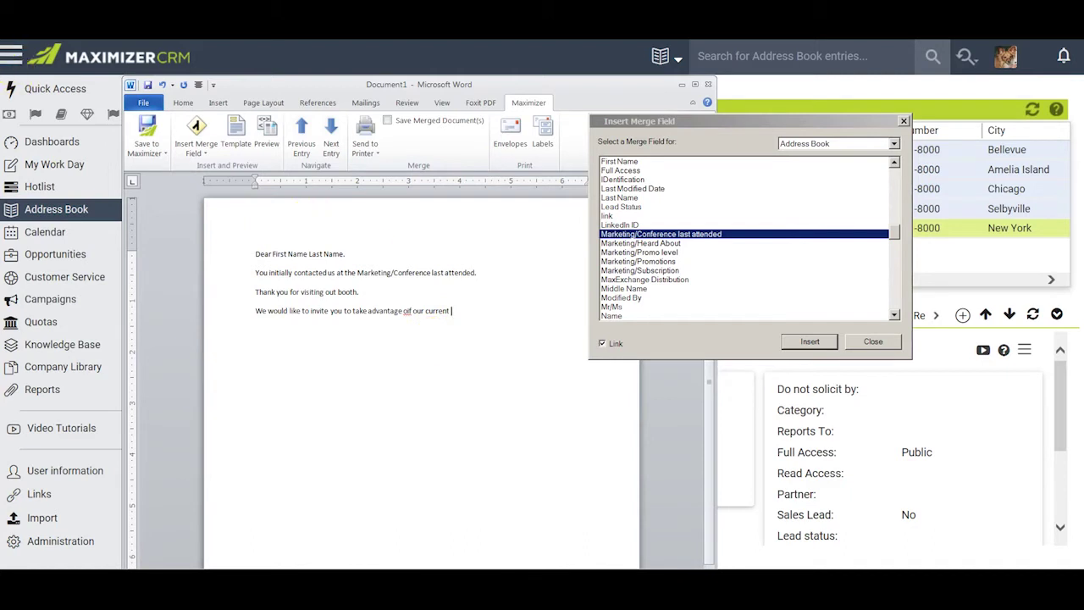
Finish the invitation sentence with the Marketing/Promotions merge field and a period.
{"action": "left_click", "coordinate": [660, 265]}
{"action": "left_click", "coordinate": [659, 261]}
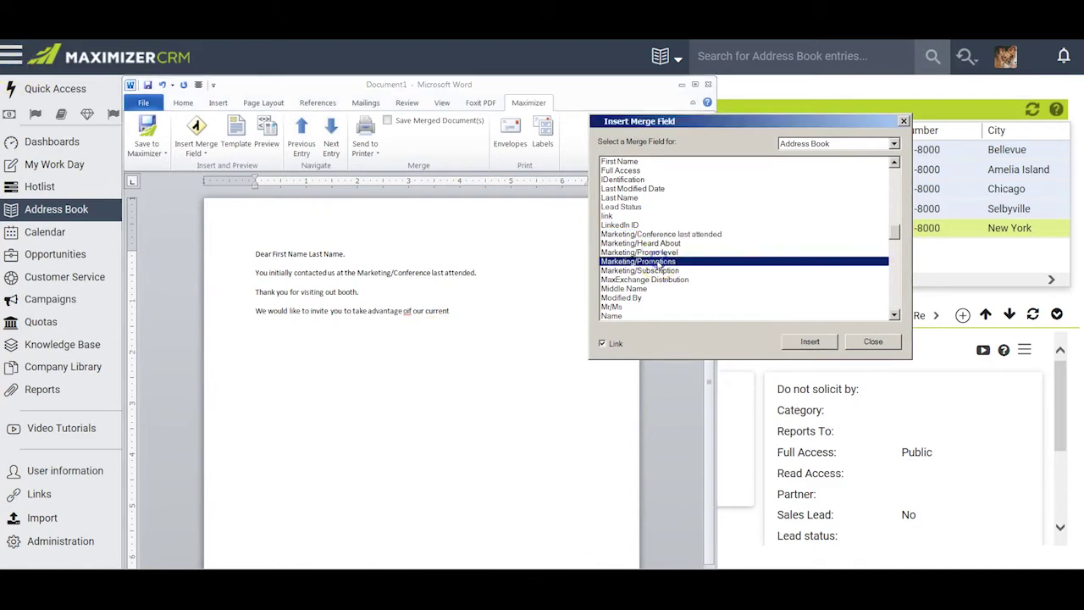
{"action": "left_click", "coordinate": [474, 311]}
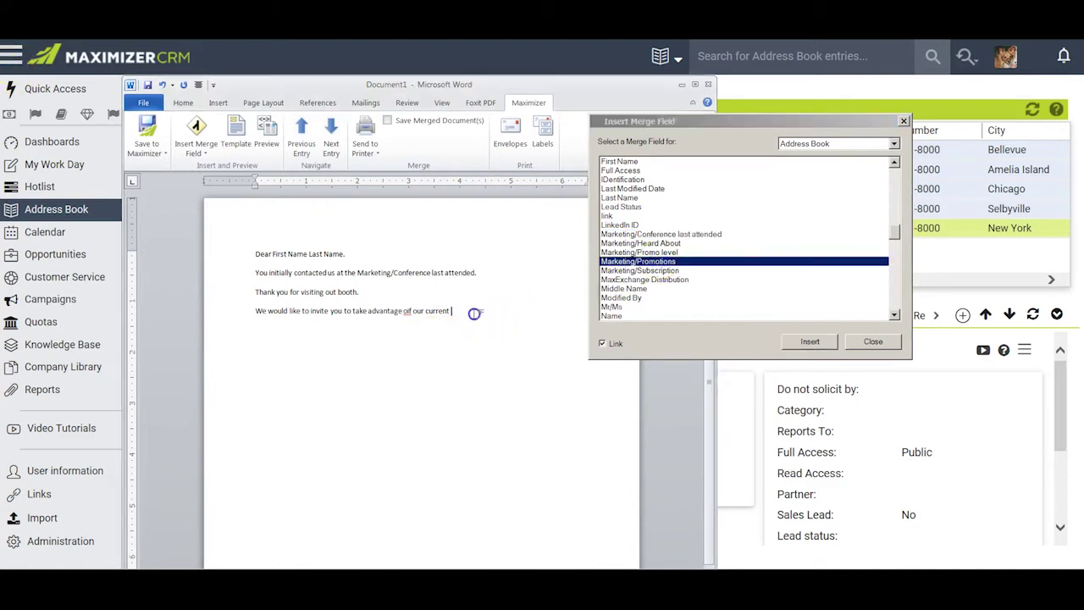
{"action": "left_click", "coordinate": [810, 342]}
{"action": "left_click", "coordinate": [404, 332]}
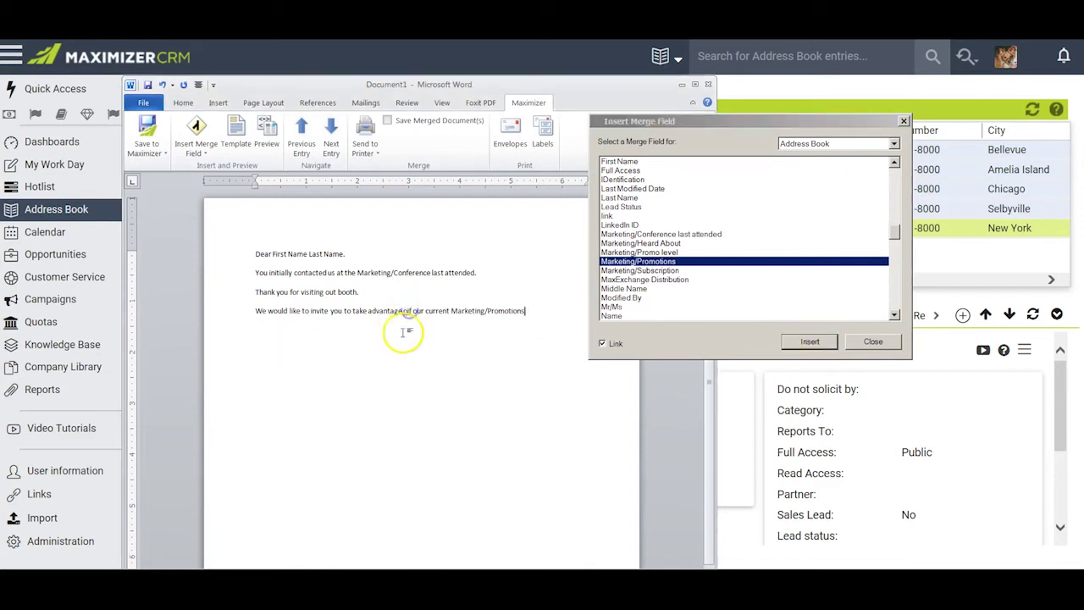
{"action": "left_click", "coordinate": [408, 310]}
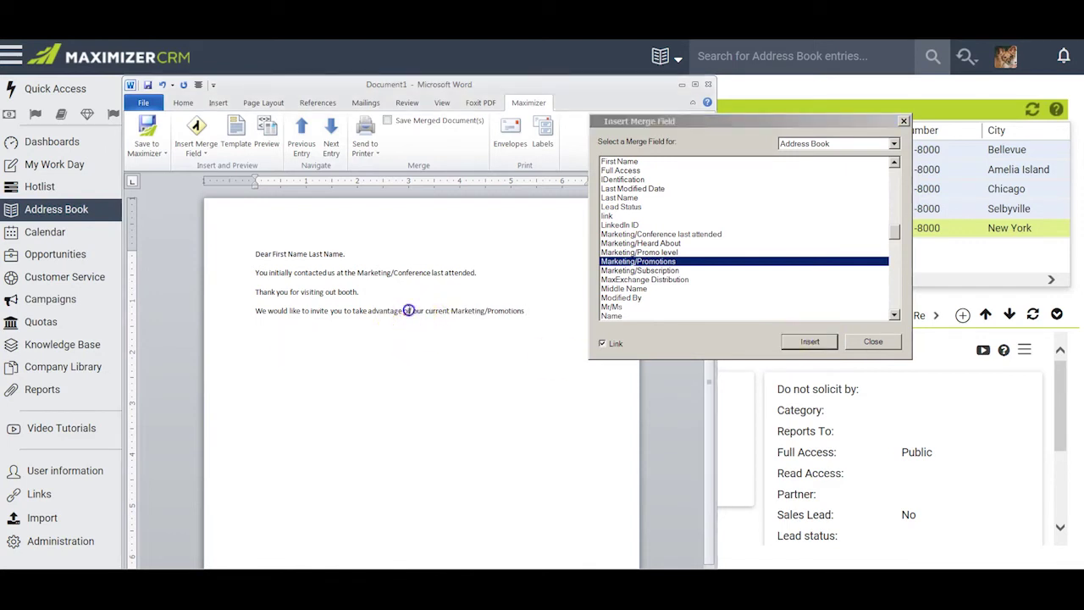
{"action": "type", "text": "."}
Add the line 'Please review the .....' and the closing 'Warm regards'.
{"action": "key", "text": "Return"}
{"action": "type", "text": "Please review the ....."}
{"action": "key", "text": "Return"}
{"action": "key", "text": "Return"}
{"action": "type", "text": "Wqrm regards,"}
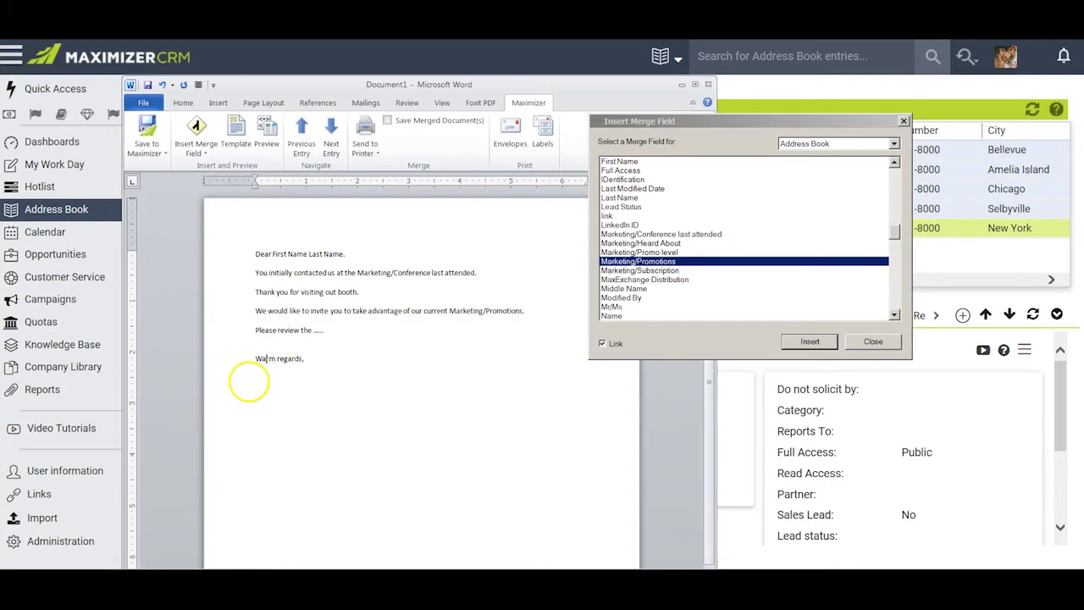
{"action": "left_click", "coordinate": [271, 387]}
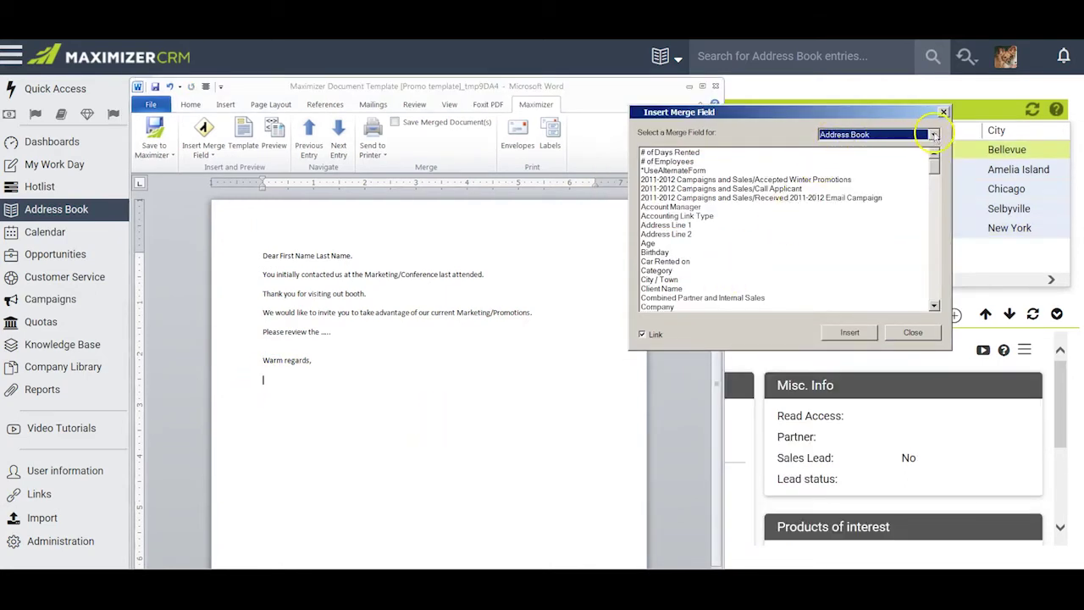
Sign the letter with the User merge fields My First Name and My Last Name.
{"action": "left_click", "coordinate": [934, 136]}
{"action": "left_click", "coordinate": [919, 156]}
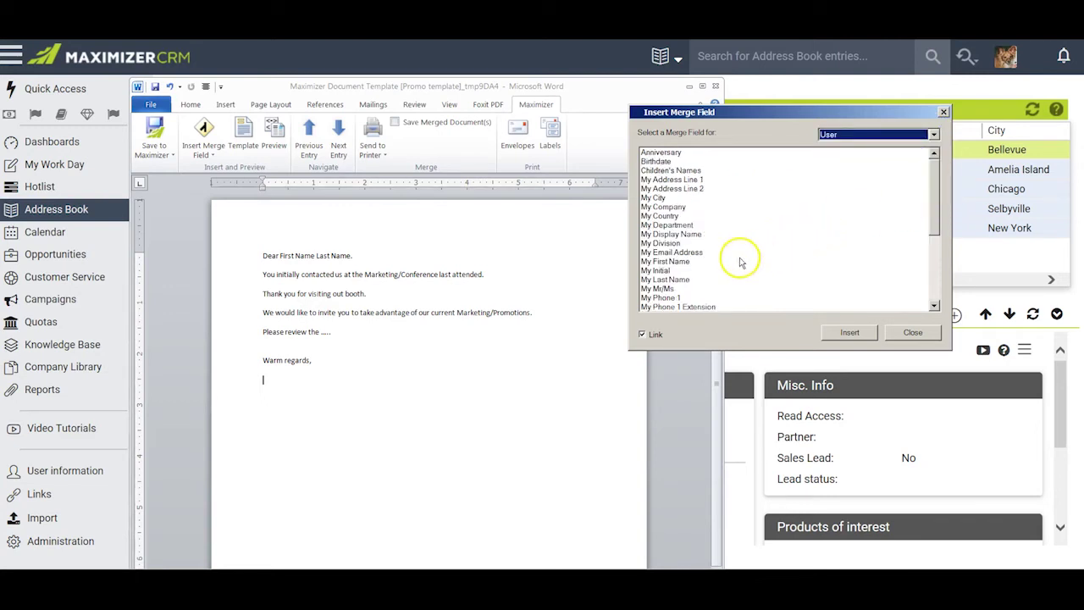
{"action": "left_click", "coordinate": [665, 262]}
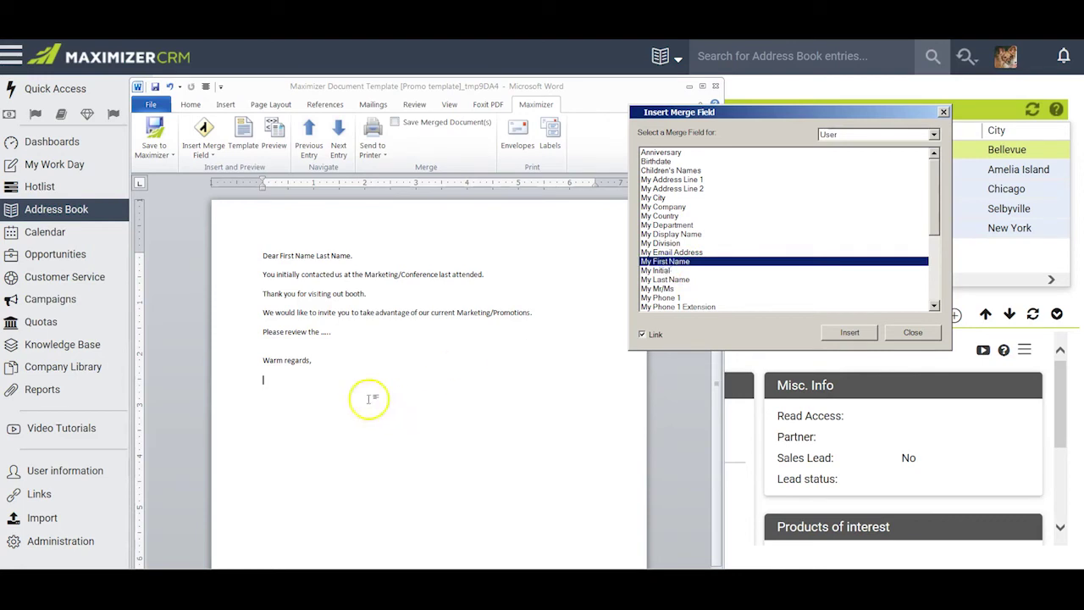
{"action": "left_click", "coordinate": [849, 331]}
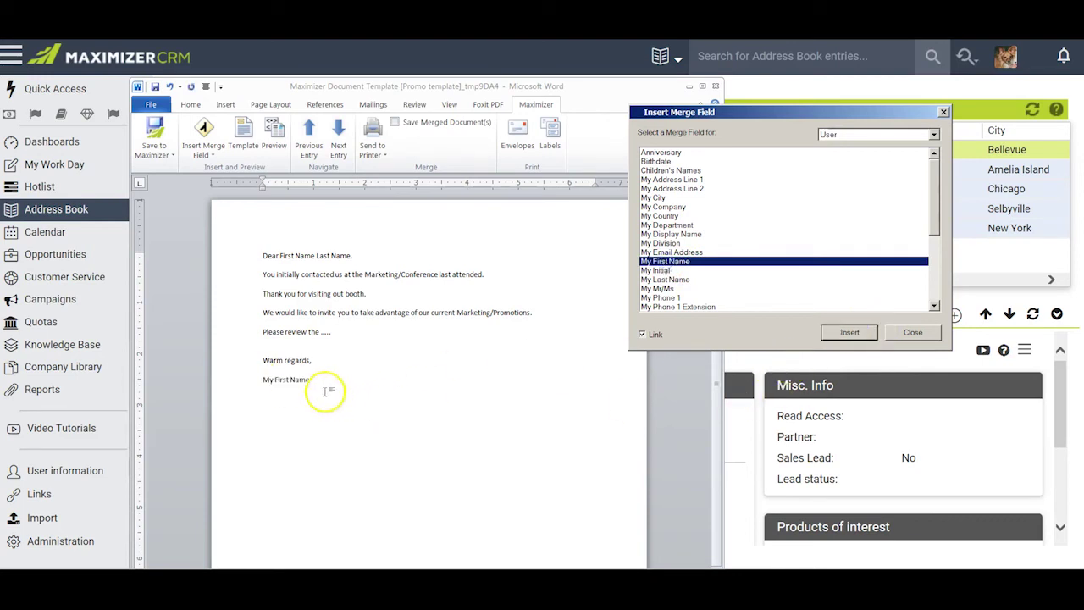
{"action": "left_click", "coordinate": [322, 383]}
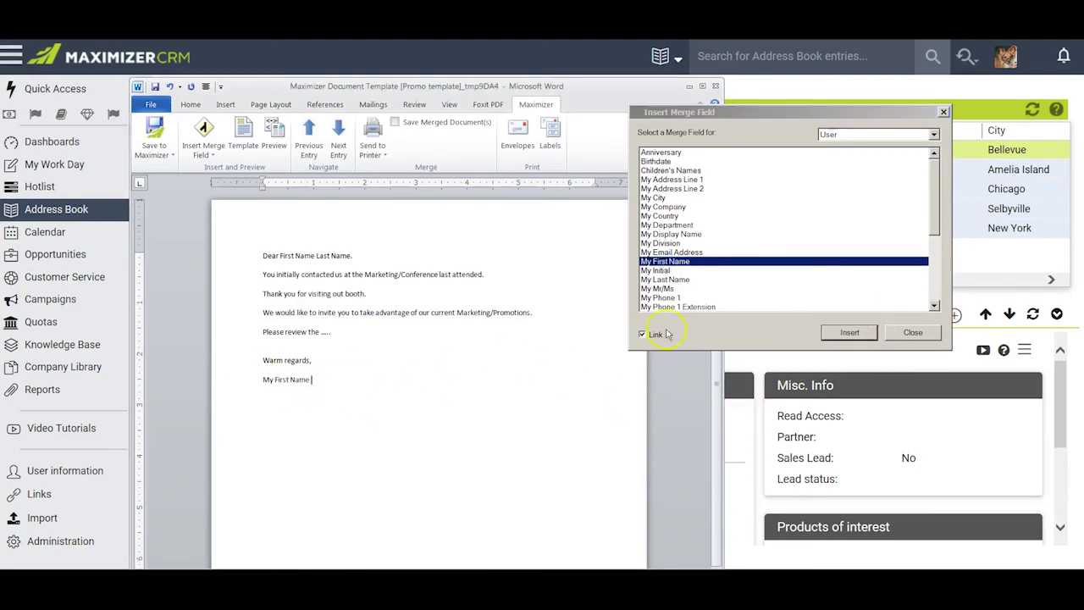
{"action": "left_click", "coordinate": [665, 279]}
{"action": "left_click", "coordinate": [849, 333]}
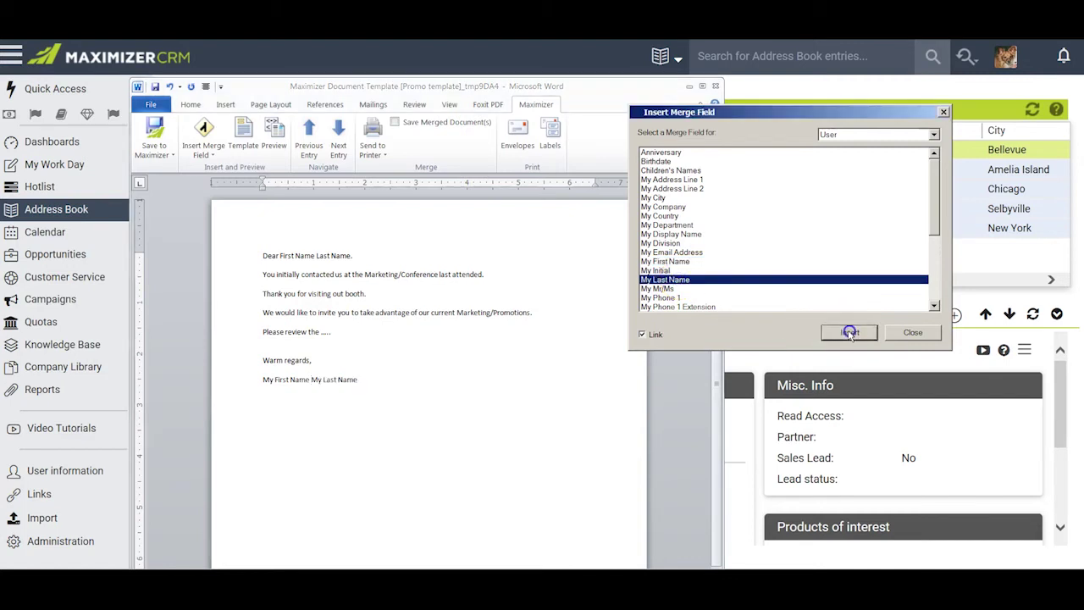
{"action": "left_click", "coordinate": [387, 378]}
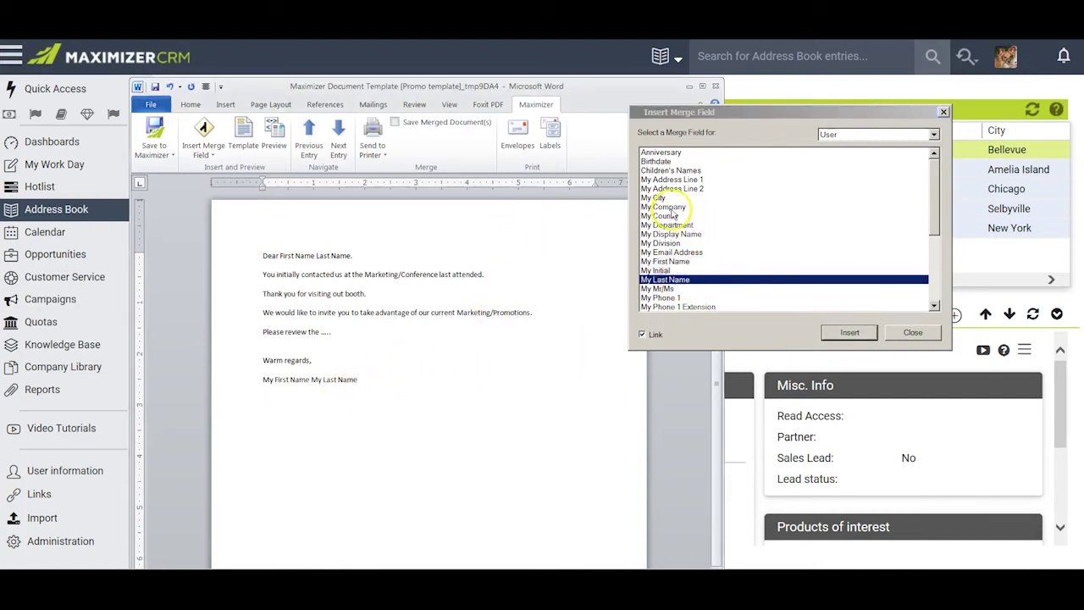
Add My Company and My Phone 1 fields below the signature name.
{"action": "left_click", "coordinate": [673, 207]}
{"action": "left_click", "coordinate": [849, 333]}
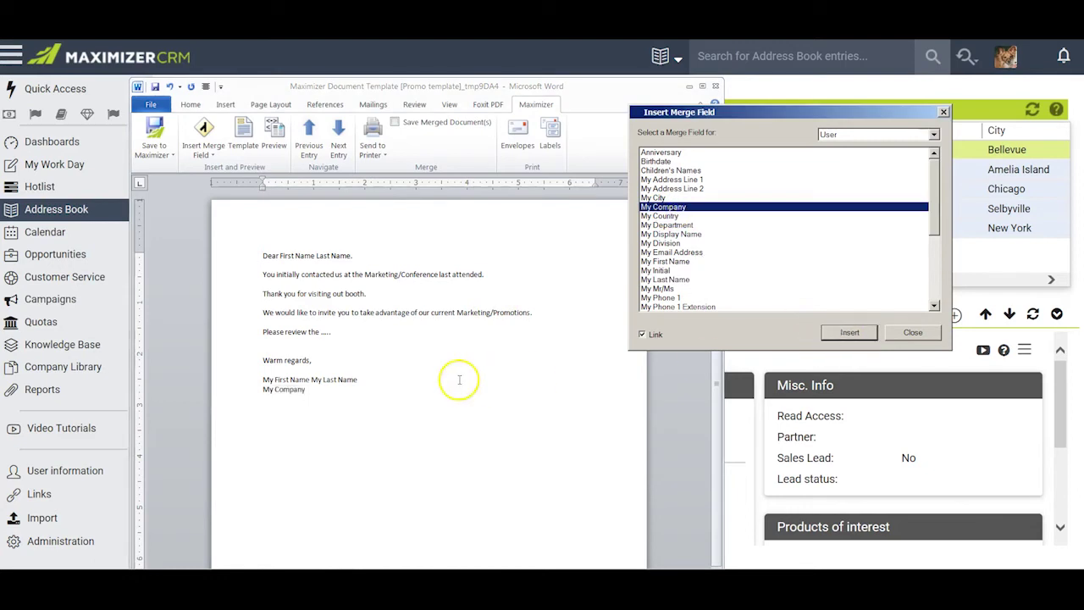
{"action": "left_click", "coordinate": [319, 389]}
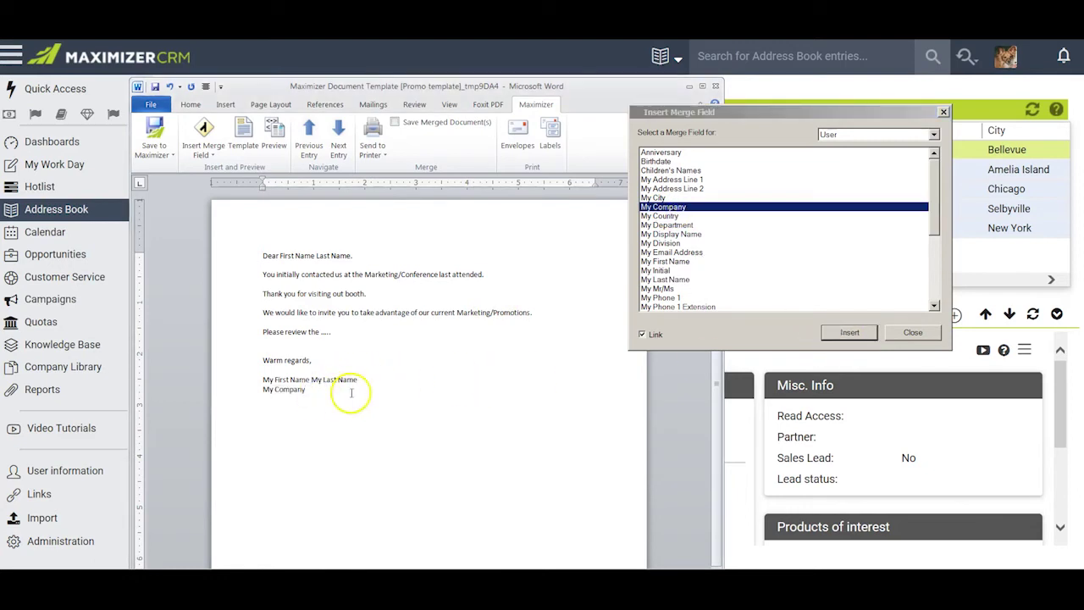
{"action": "left_click", "coordinate": [665, 298]}
{"action": "left_click", "coordinate": [849, 332]}
{"action": "left_click", "coordinate": [312, 403]}
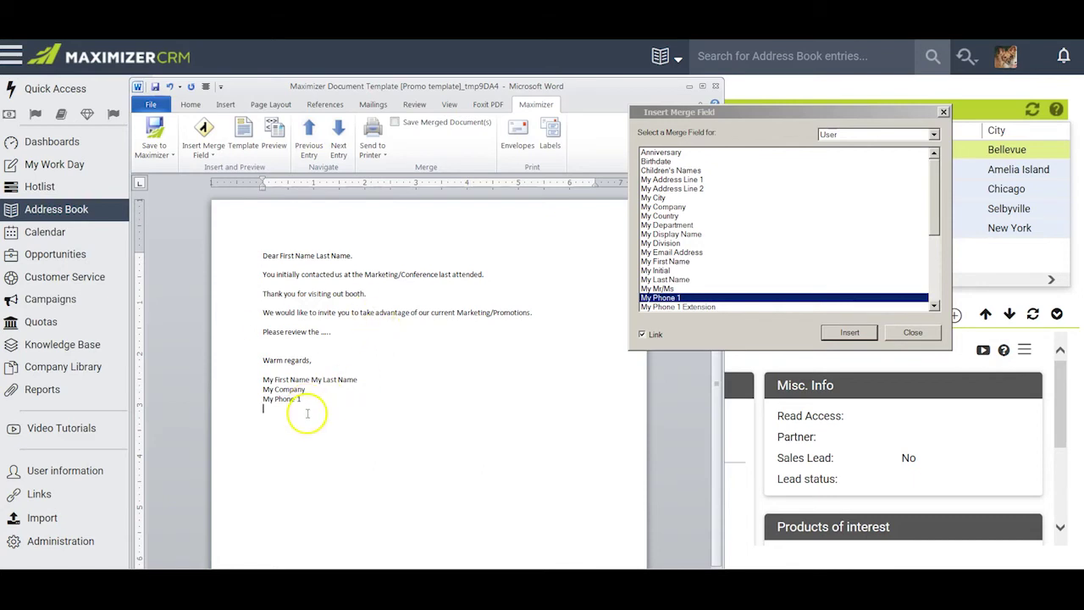
Insert a Today's Date field on a new line above the greeting.
{"action": "left_click", "coordinate": [264, 256]}
{"action": "key", "text": "Return"}
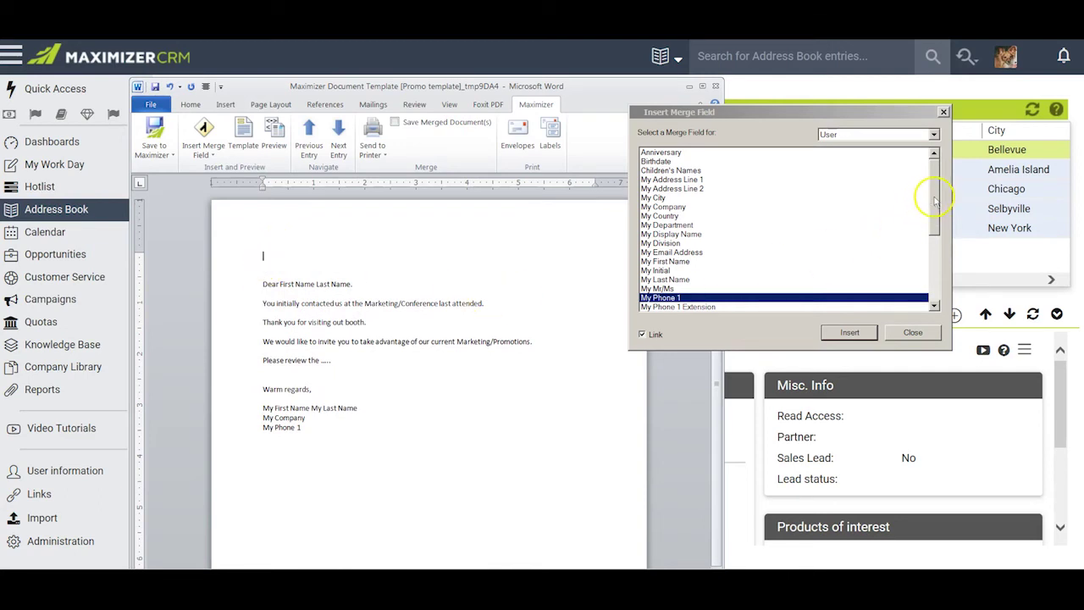
{"action": "left_click_drag", "start_coordinate": [934, 195], "coordinate": [938, 278]}
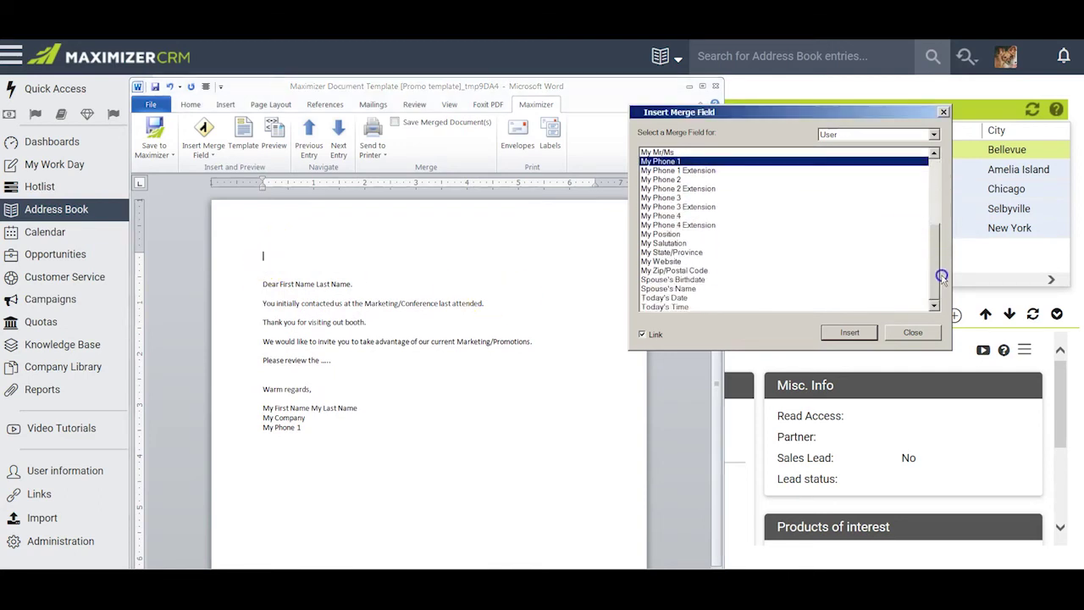
{"action": "left_click", "coordinate": [682, 298]}
{"action": "left_click", "coordinate": [847, 332]}
{"action": "left_click", "coordinate": [302, 312]}
{"action": "left_click", "coordinate": [925, 336]}
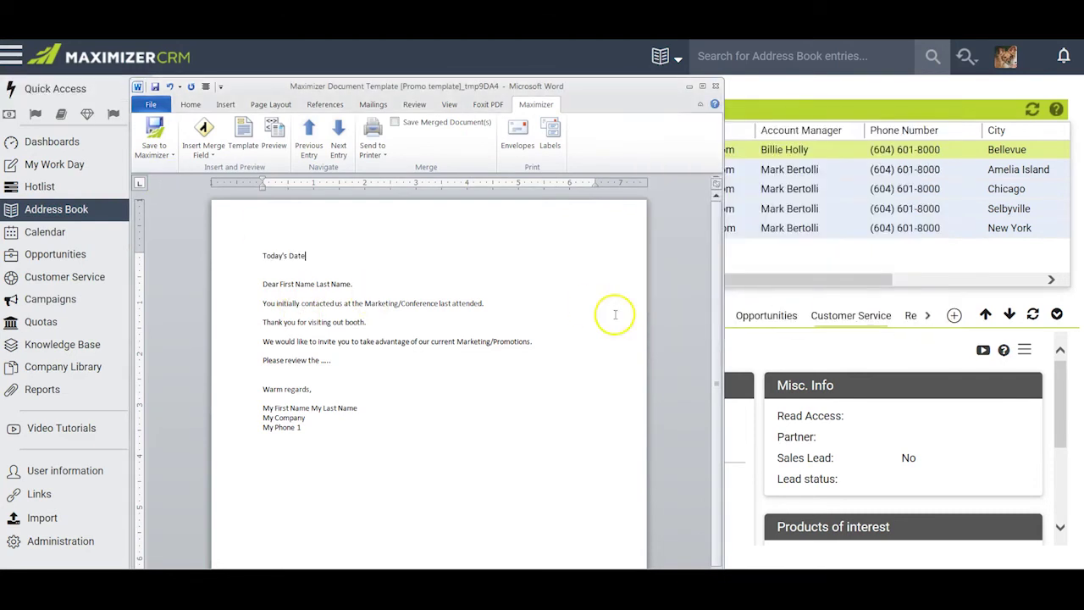
Save the letter to Maximizer as a new template 'Gold Star Invitation' with Public access.
{"action": "left_click", "coordinate": [172, 155]}
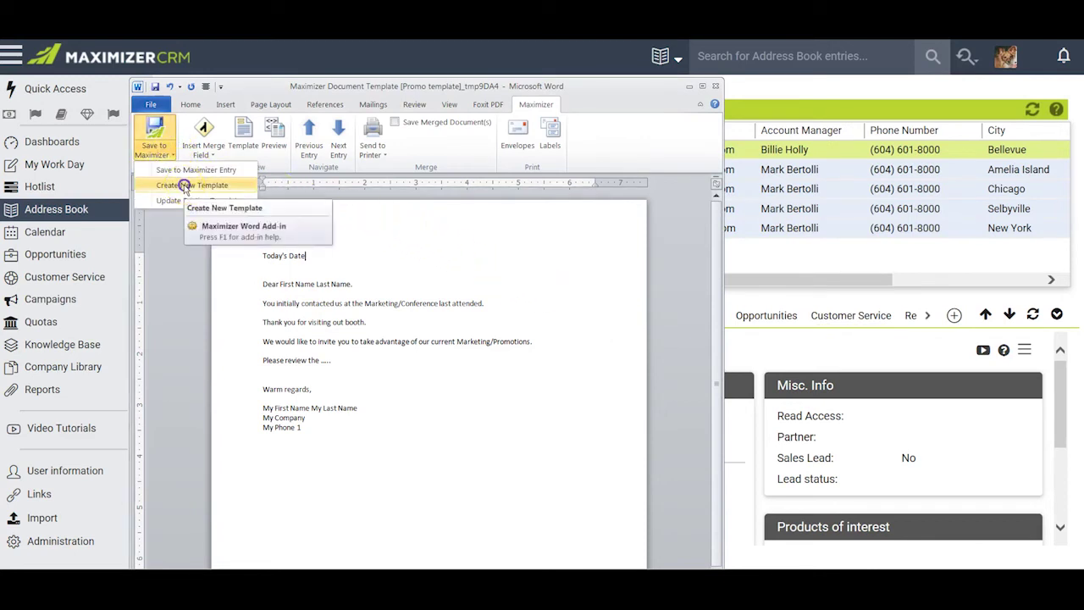
{"action": "left_click", "coordinate": [186, 184]}
{"action": "left_click_drag", "start_coordinate": [182, 7], "coordinate": [427, 228]}
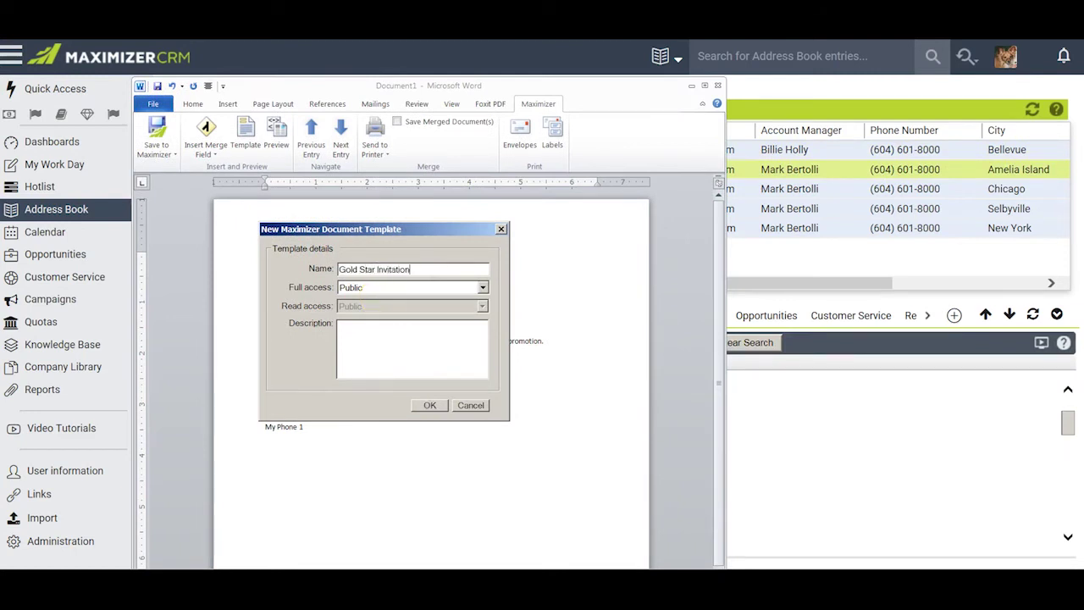
{"action": "left_click", "coordinate": [429, 405]}
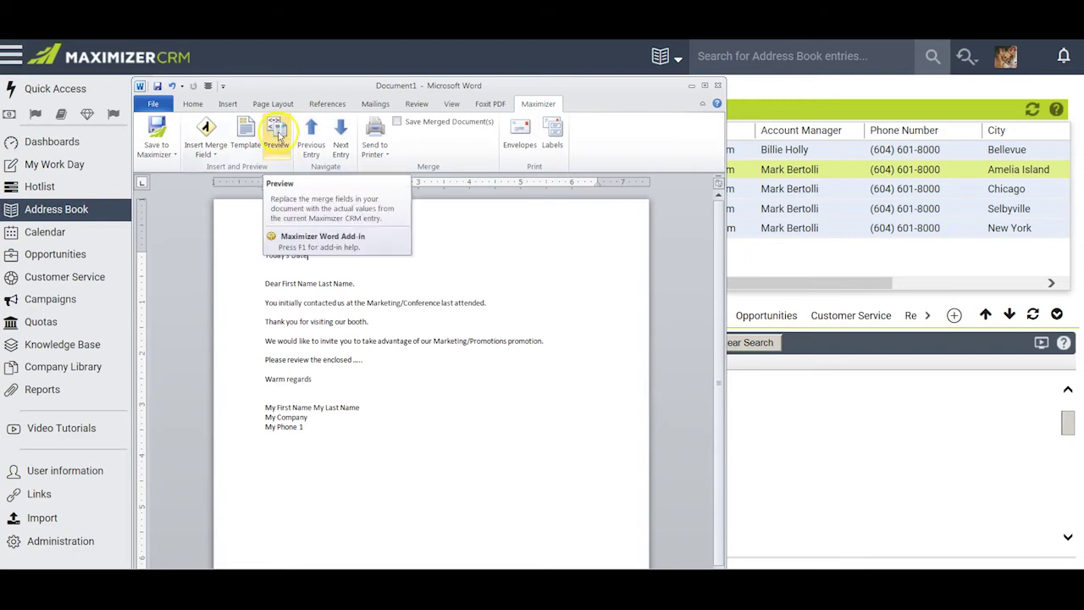
Preview the Gold Star letter filled with the current entry's values, then show the next entry.
{"action": "left_click", "coordinate": [279, 138]}
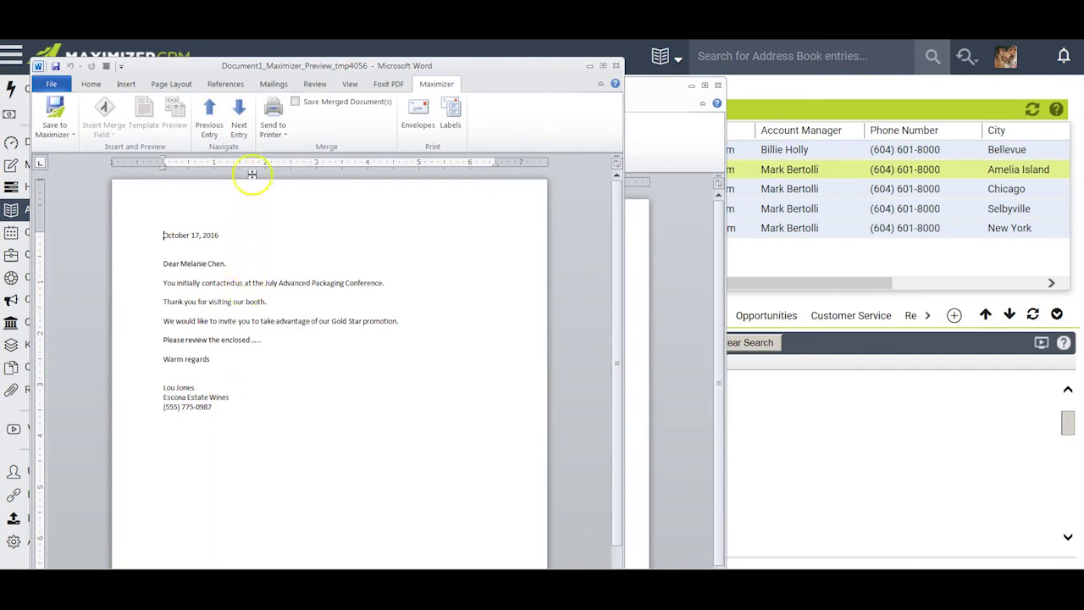
{"action": "left_click", "coordinate": [241, 127]}
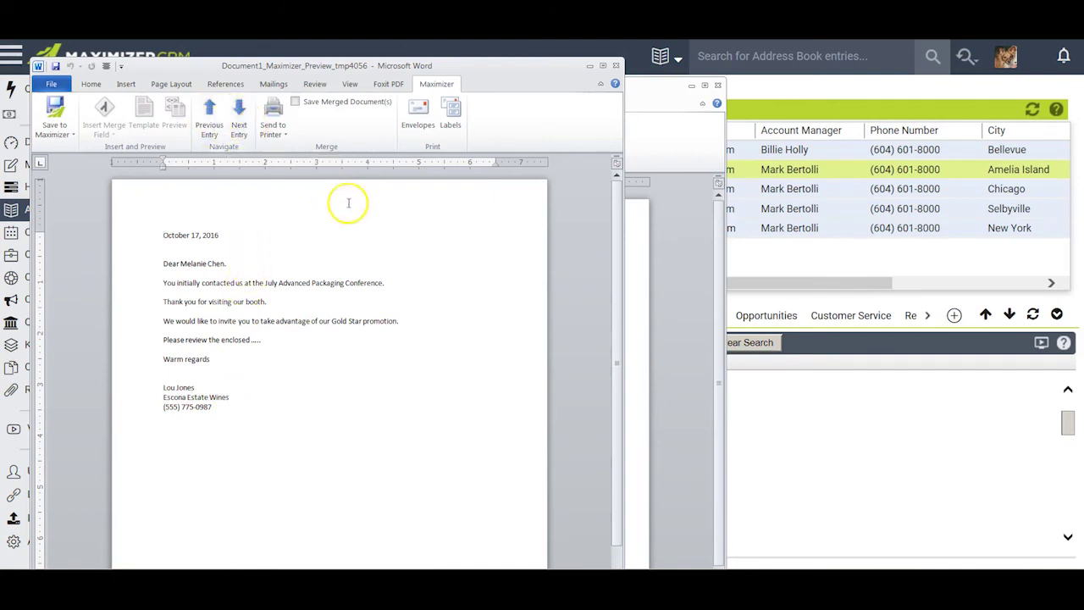
Enable Save Merged Document(s), decline printing the five selected entries, and close the letter.
{"action": "left_click", "coordinate": [616, 67]}
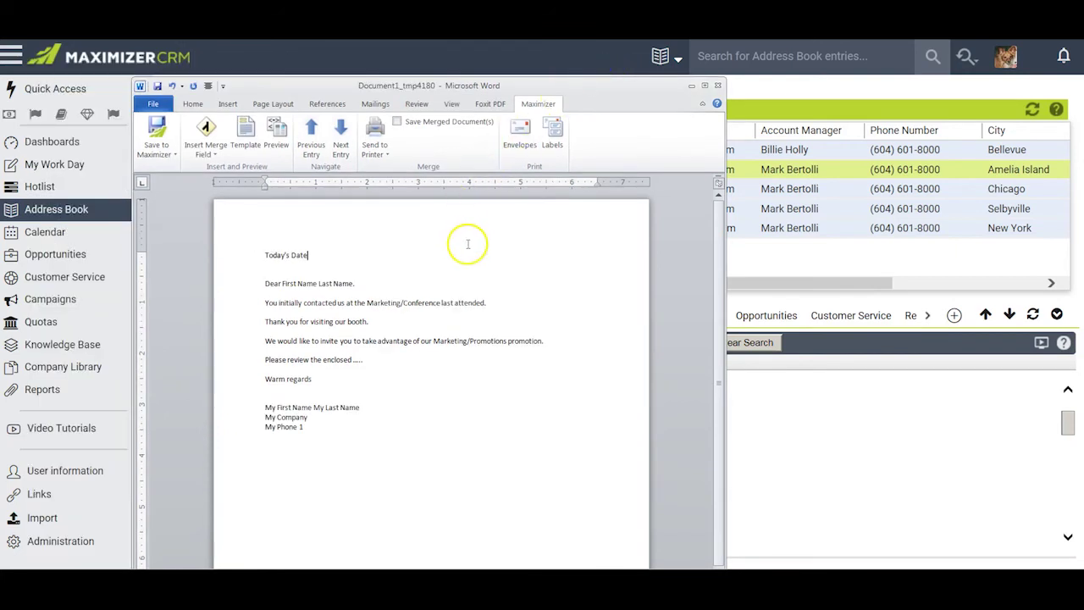
{"action": "left_click", "coordinate": [397, 121]}
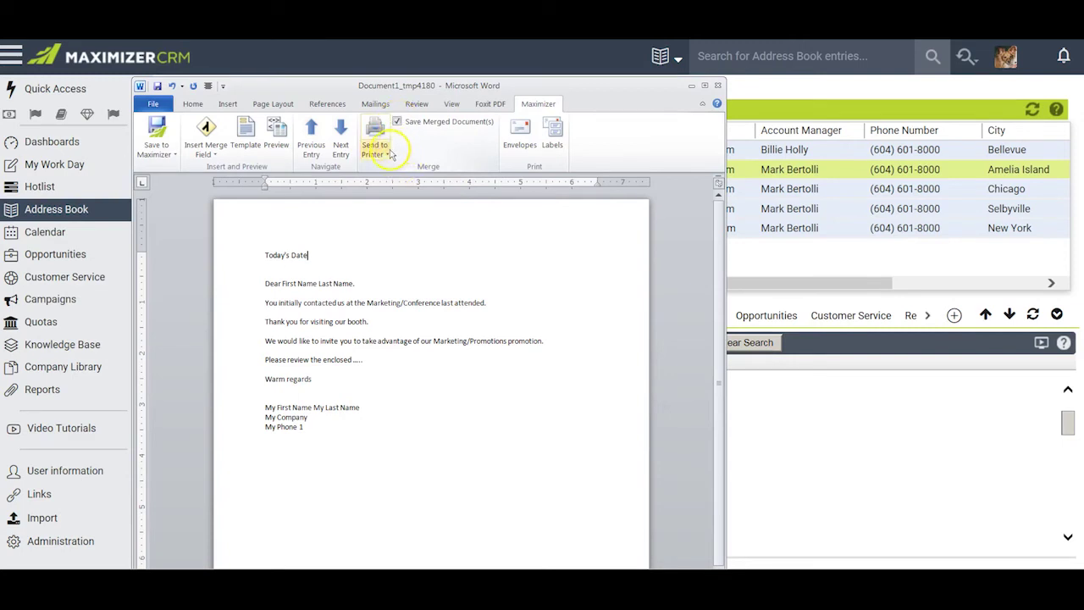
{"action": "left_click", "coordinate": [386, 152]}
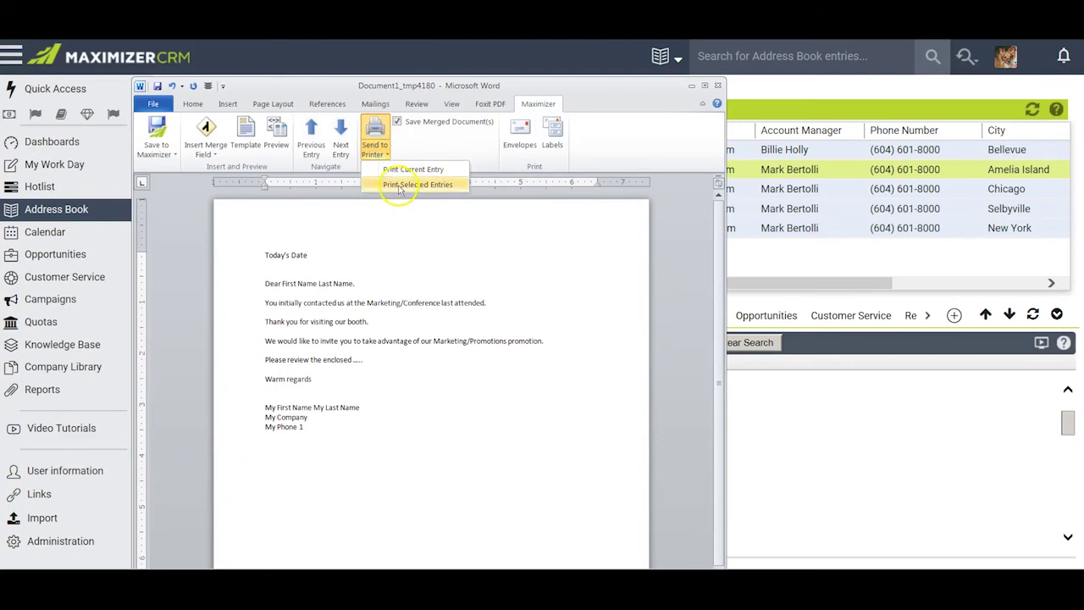
{"action": "left_click", "coordinate": [400, 186]}
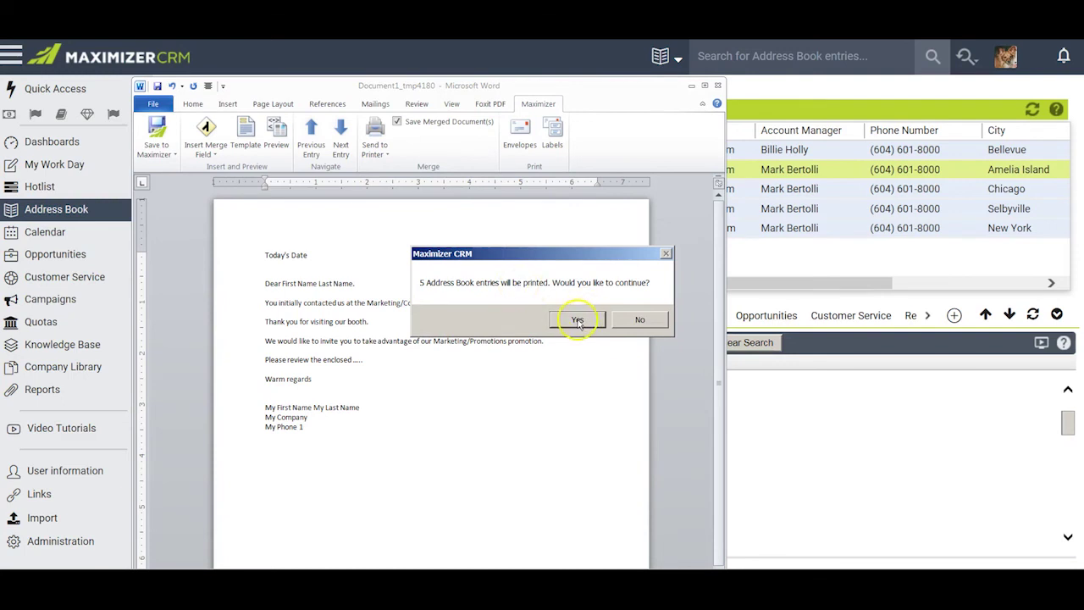
{"action": "left_click", "coordinate": [640, 320]}
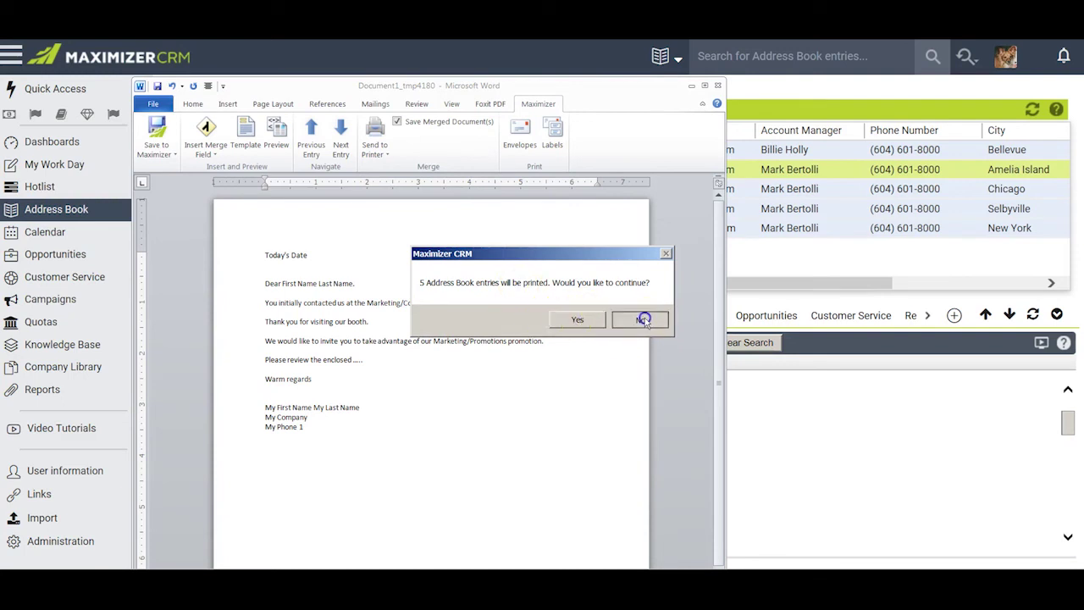
{"action": "left_click", "coordinate": [717, 86]}
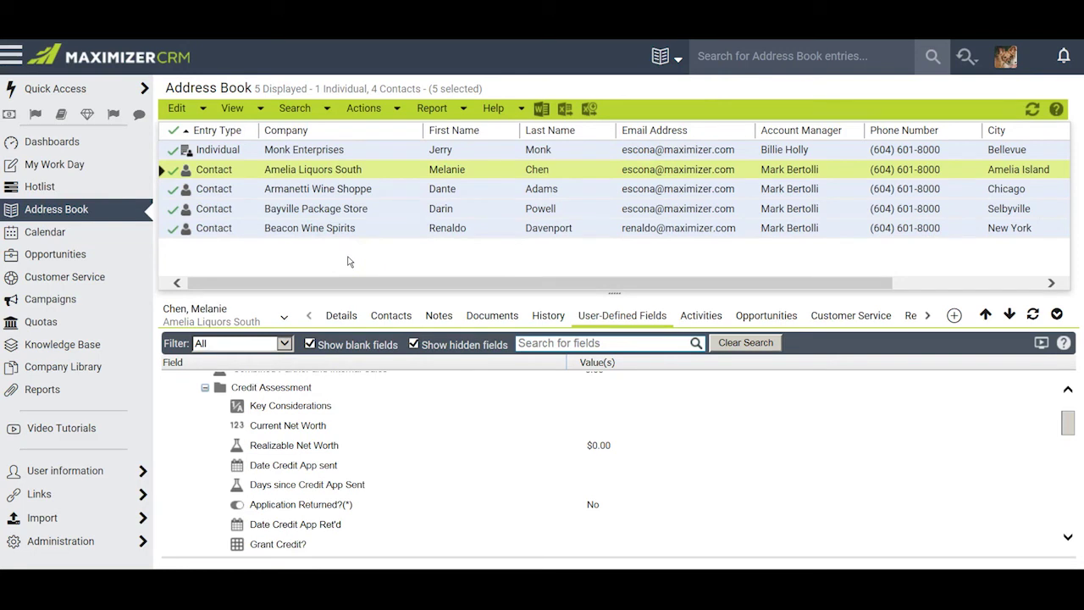
Delete the Gold_Star_Promo_-_original document template from the Template Library.
{"action": "left_click", "coordinate": [99, 549]}
{"action": "left_click", "coordinate": [214, 504]}
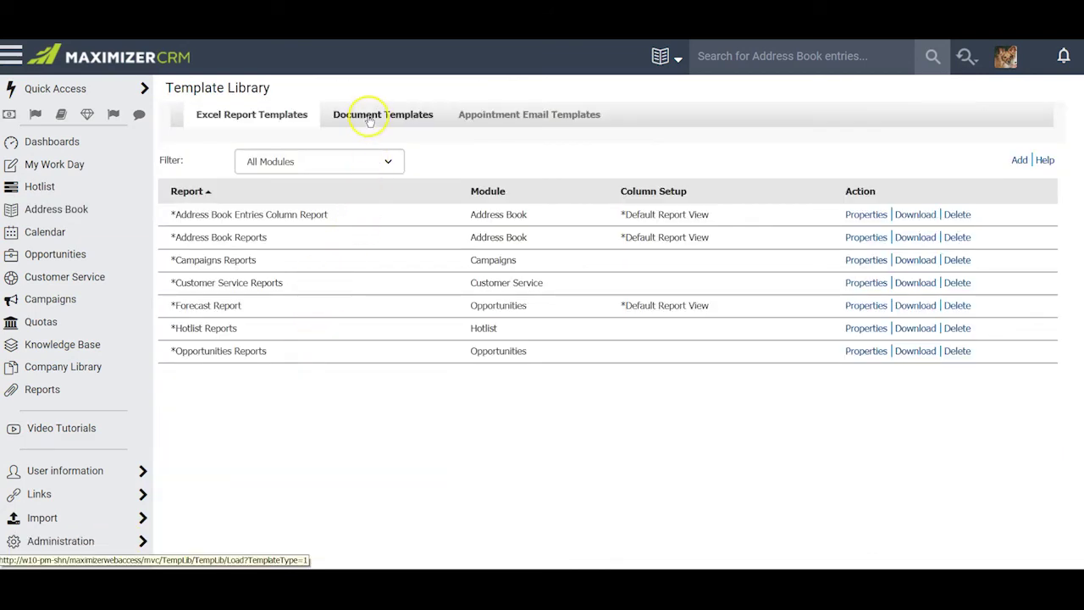
{"action": "left_click", "coordinate": [369, 118]}
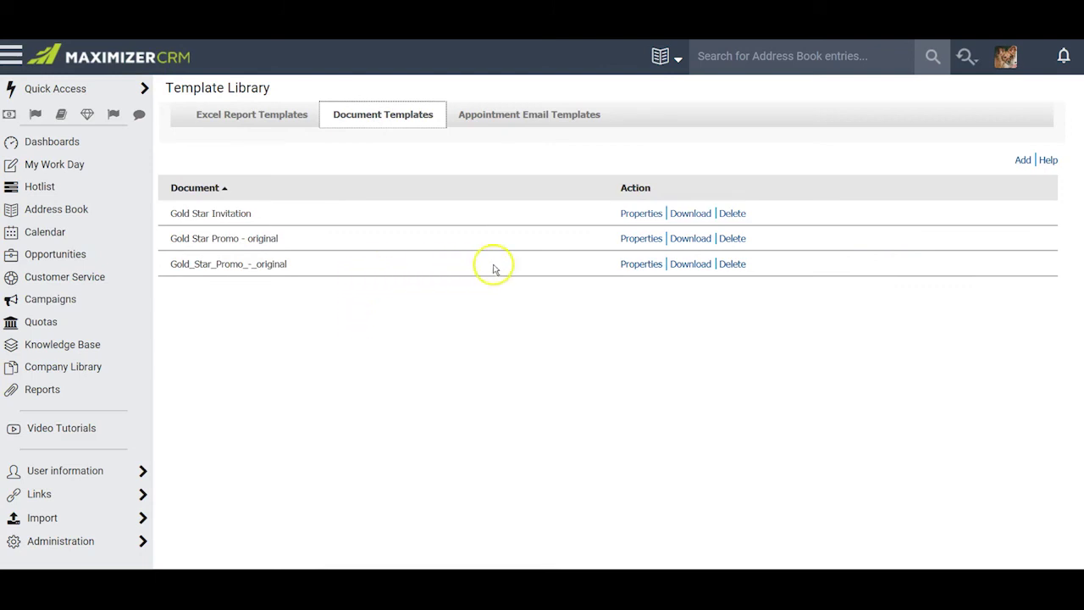
{"action": "left_click", "coordinate": [732, 265]}
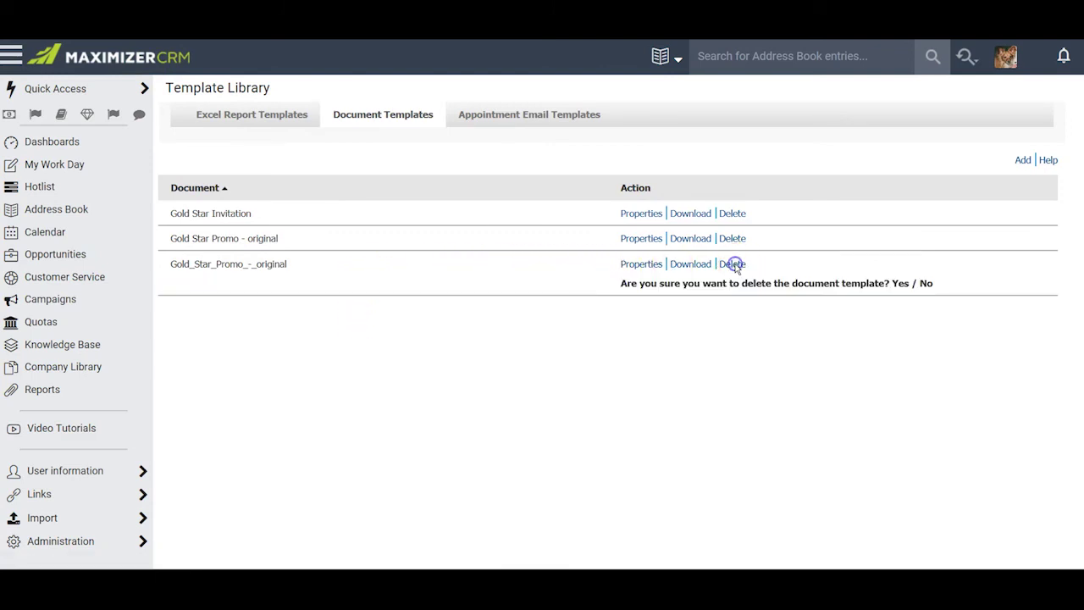
{"action": "left_click", "coordinate": [900, 283]}
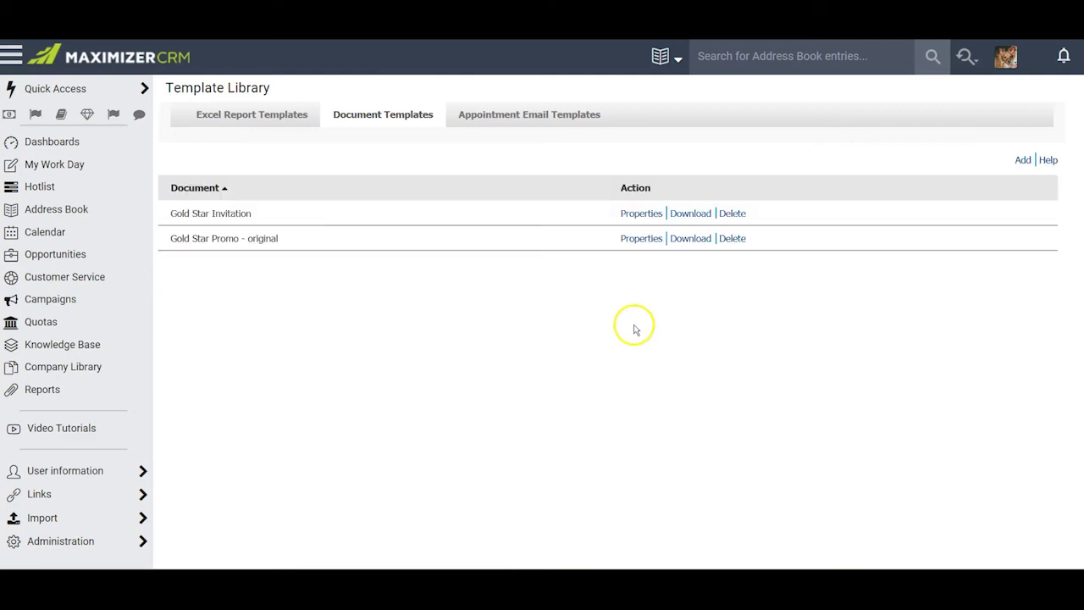
Download the Gold Star Invitation template, open it in Word, and add a blank line after Warm regards.
{"action": "left_click", "coordinate": [690, 215]}
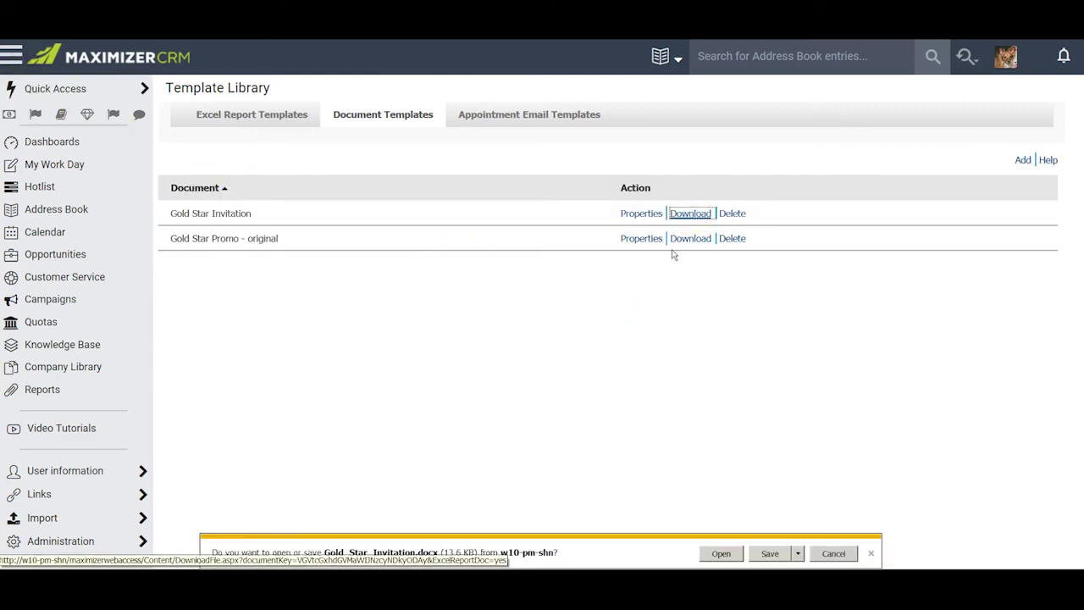
{"action": "left_click", "coordinate": [764, 551]}
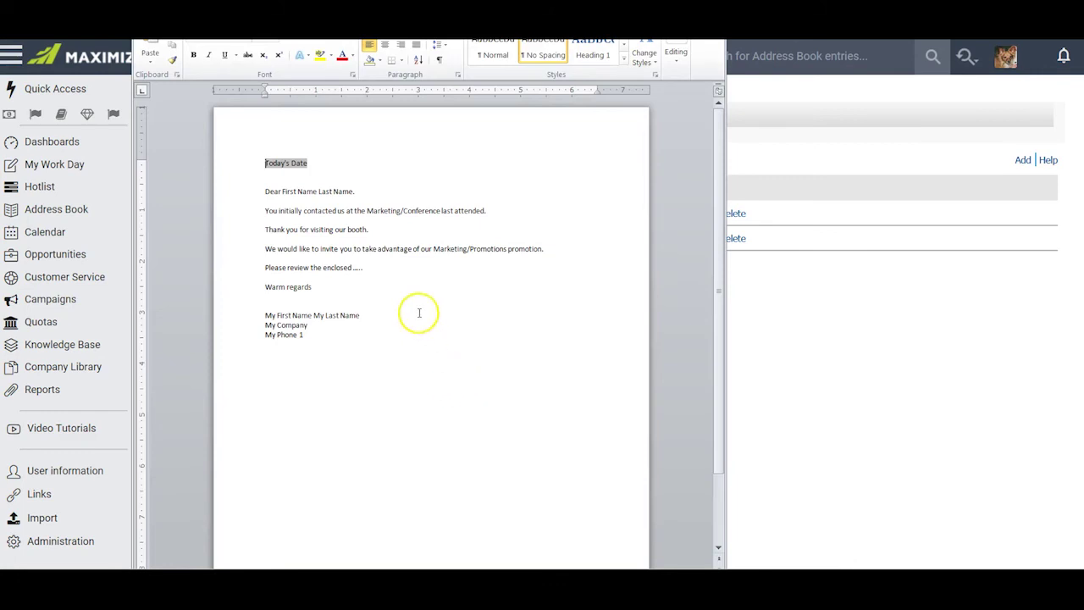
{"action": "left_click", "coordinate": [337, 286]}
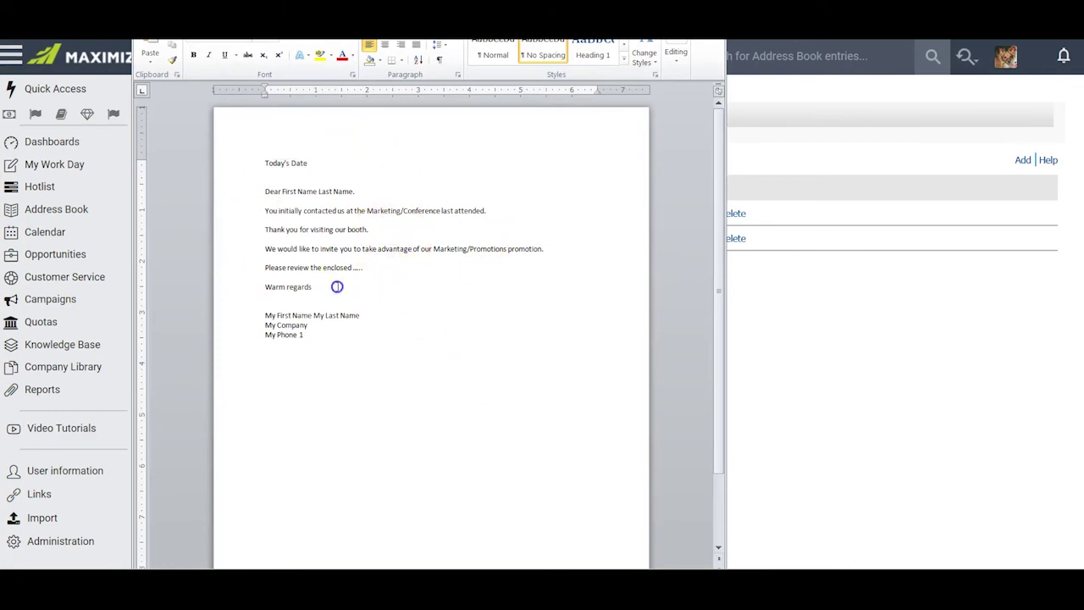
{"action": "key", "text": "Return"}
{"action": "key", "text": "Return"}
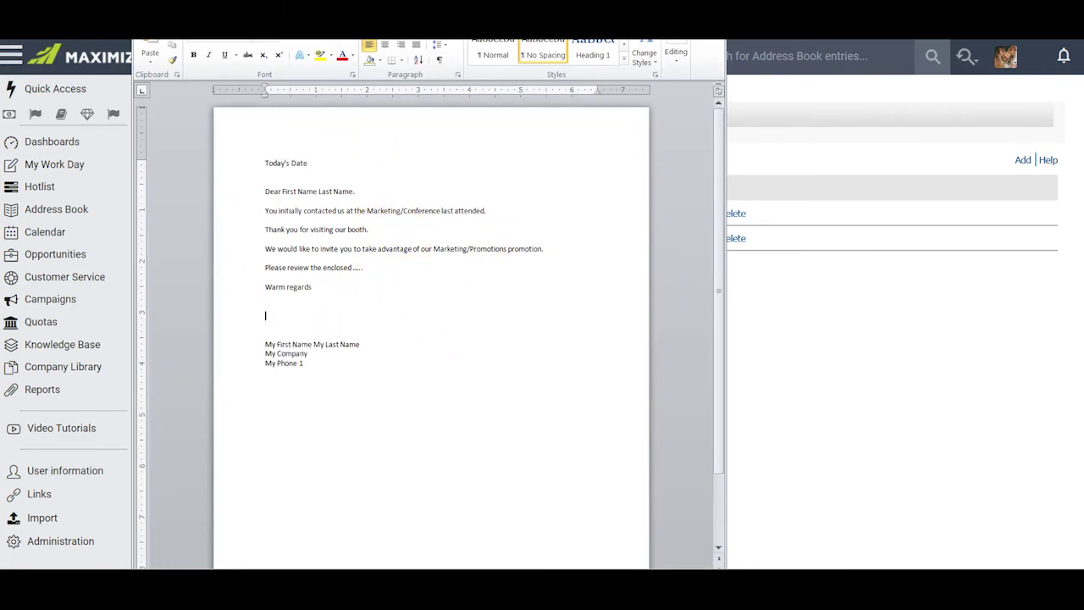
Save the edited letter as Gold_Star_Invitation.docx on the Desktop and close Word.
{"action": "key", "text": "alt+f"}
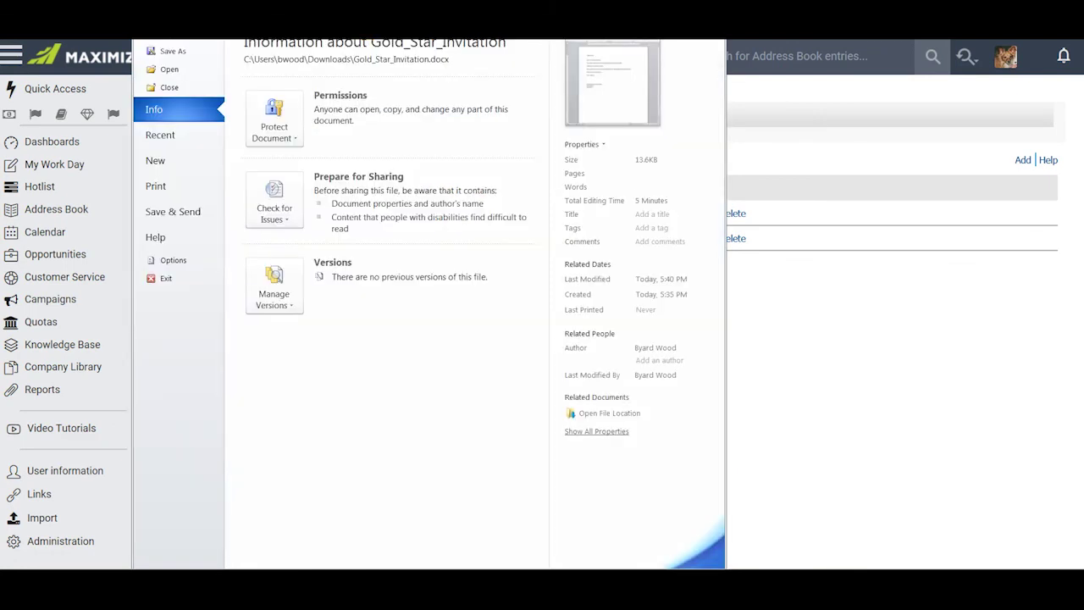
{"action": "left_click", "coordinate": [168, 49]}
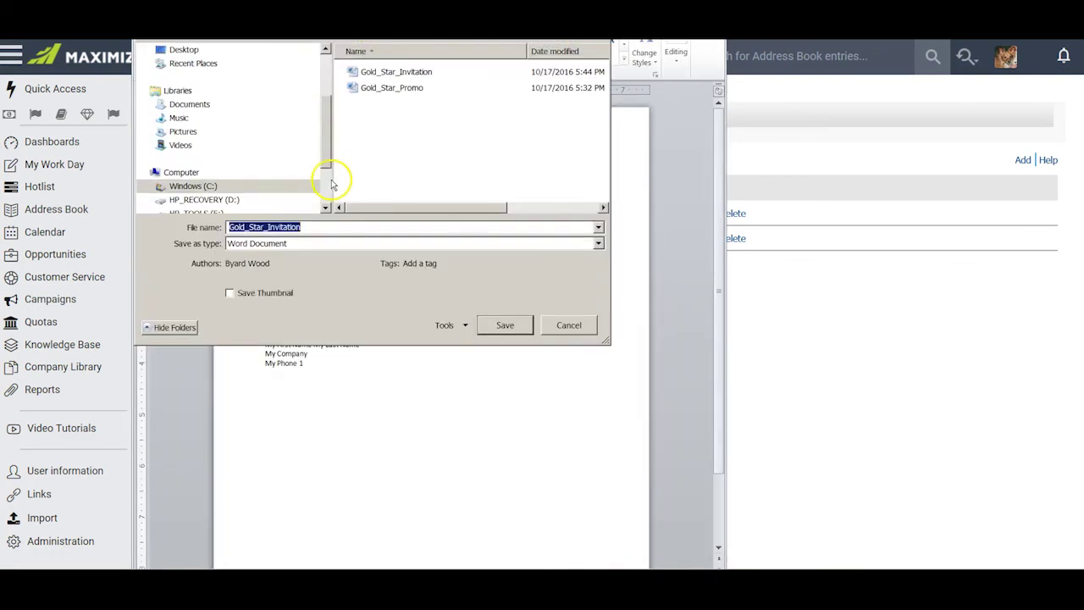
{"action": "left_click", "coordinate": [183, 49]}
{"action": "left_click", "coordinate": [505, 327]}
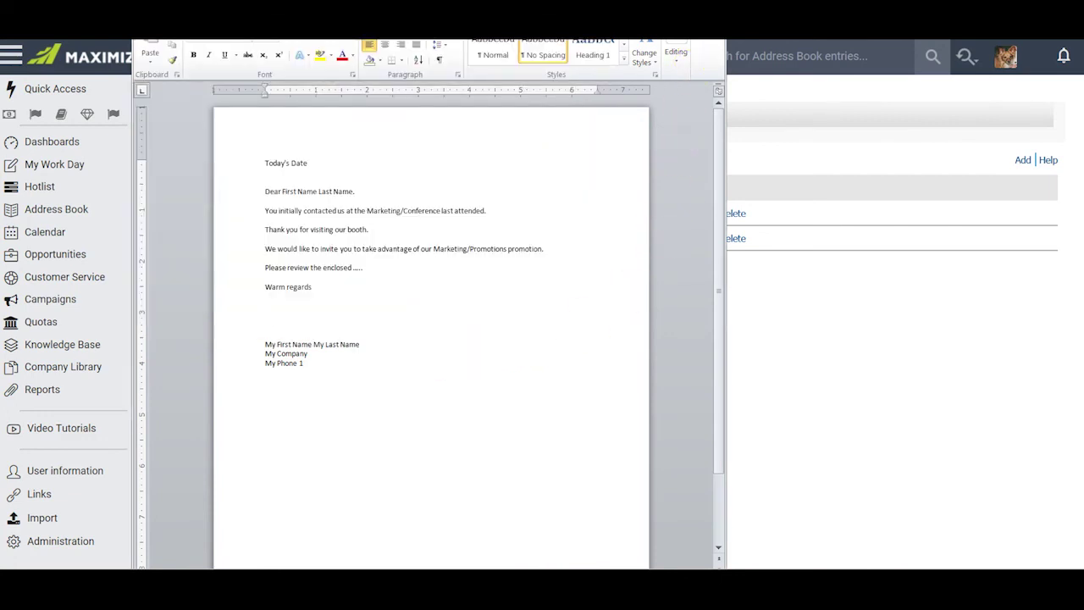
{"action": "key", "text": "alt+F4"}
{"action": "left_click", "coordinate": [1023, 160]}
Upload the Gold_Star_Invitation file as a new document template.
{"action": "left_click", "coordinate": [681, 230]}
{"action": "left_click", "coordinate": [259, 158]}
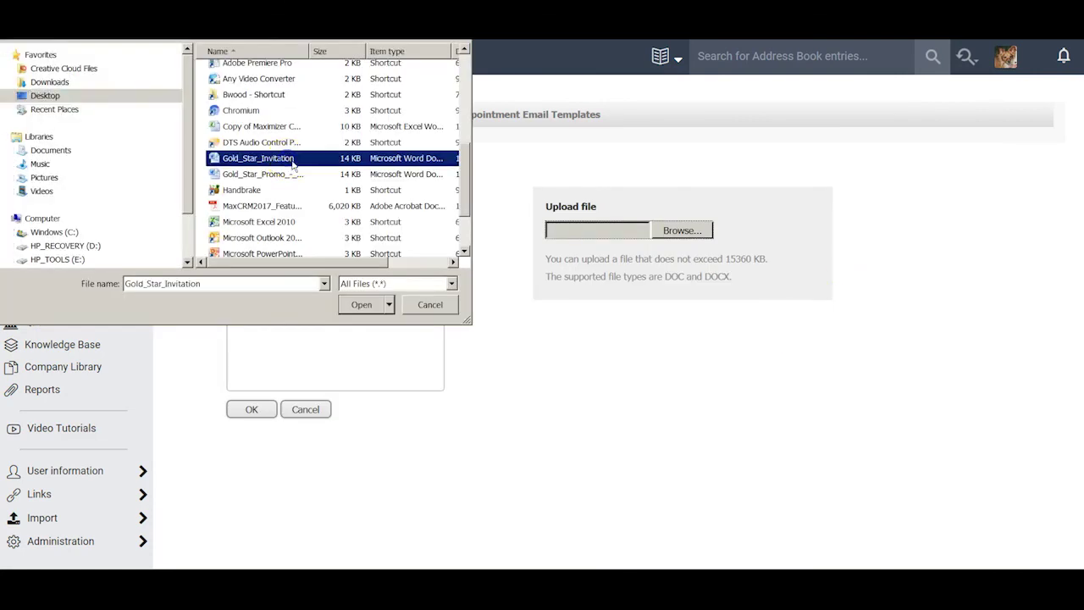
{"action": "left_click", "coordinate": [366, 305]}
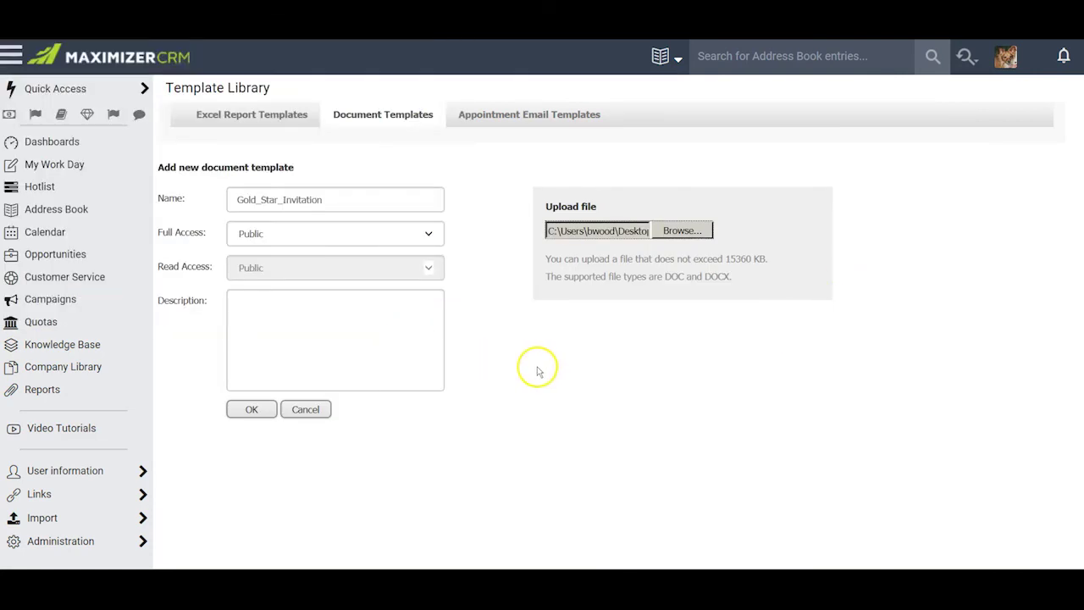
{"action": "left_click", "coordinate": [249, 408]}
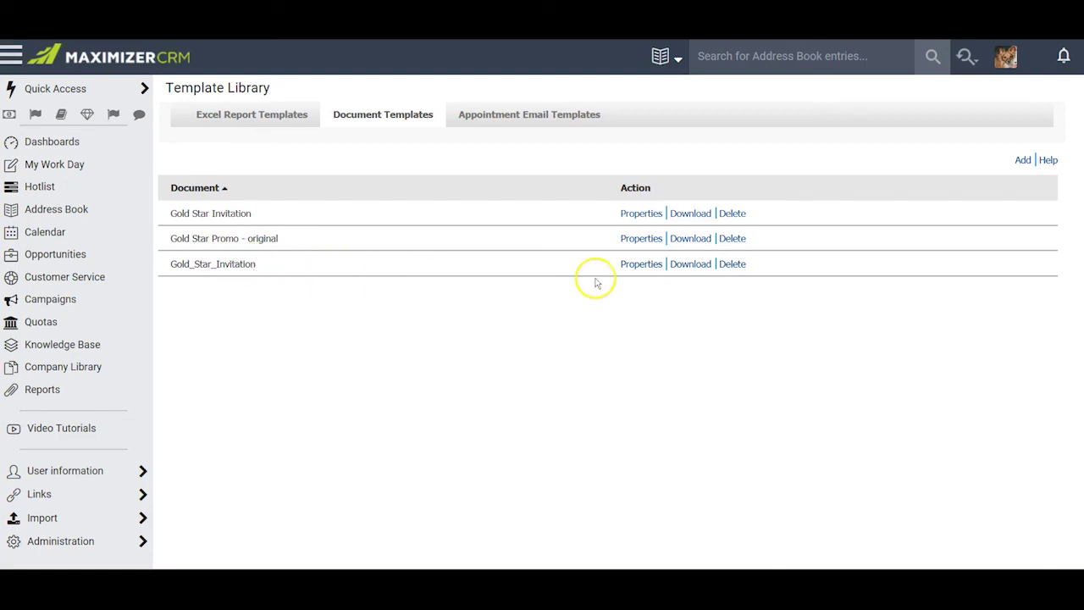
Rename the new template to Gold_Star_Invitation #2 and return to the Address Book.
{"action": "left_click", "coordinate": [645, 265]}
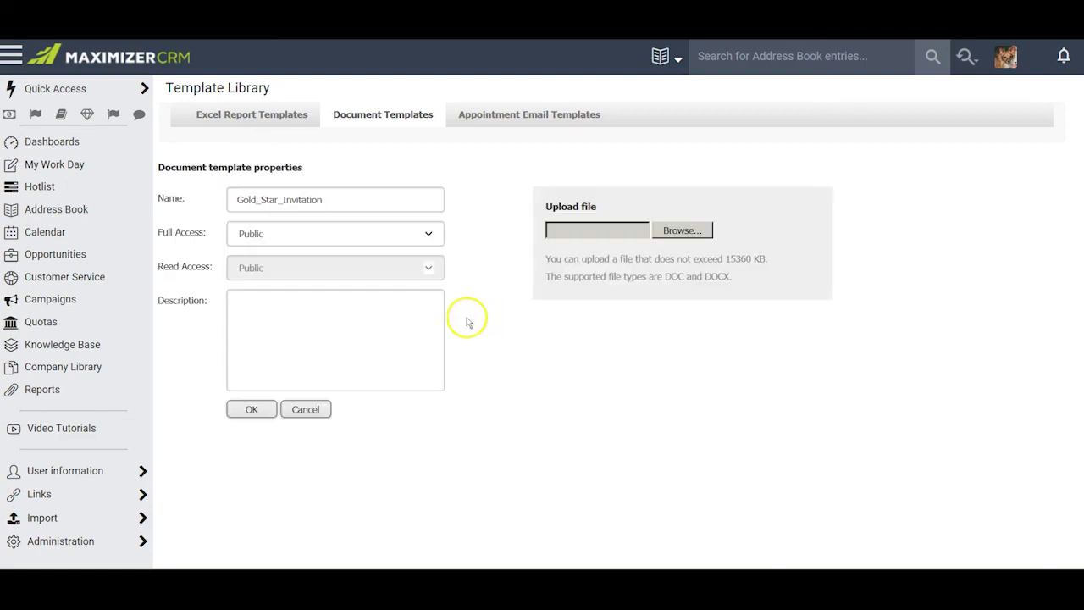
{"action": "left_click", "coordinate": [330, 199]}
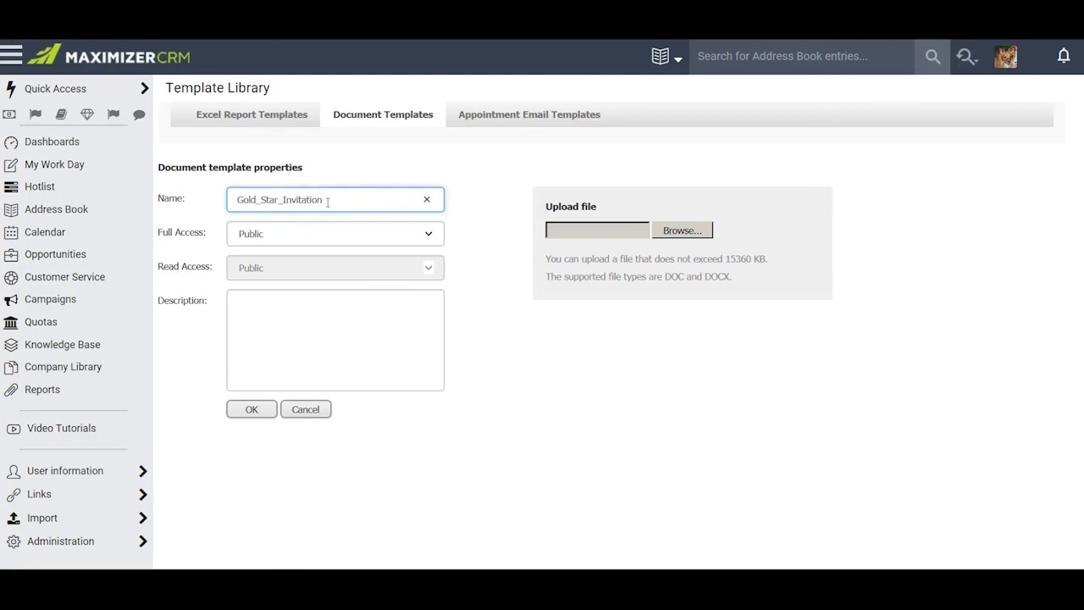
{"action": "type", "text": "#2"}
{"action": "key", "text": "Return"}
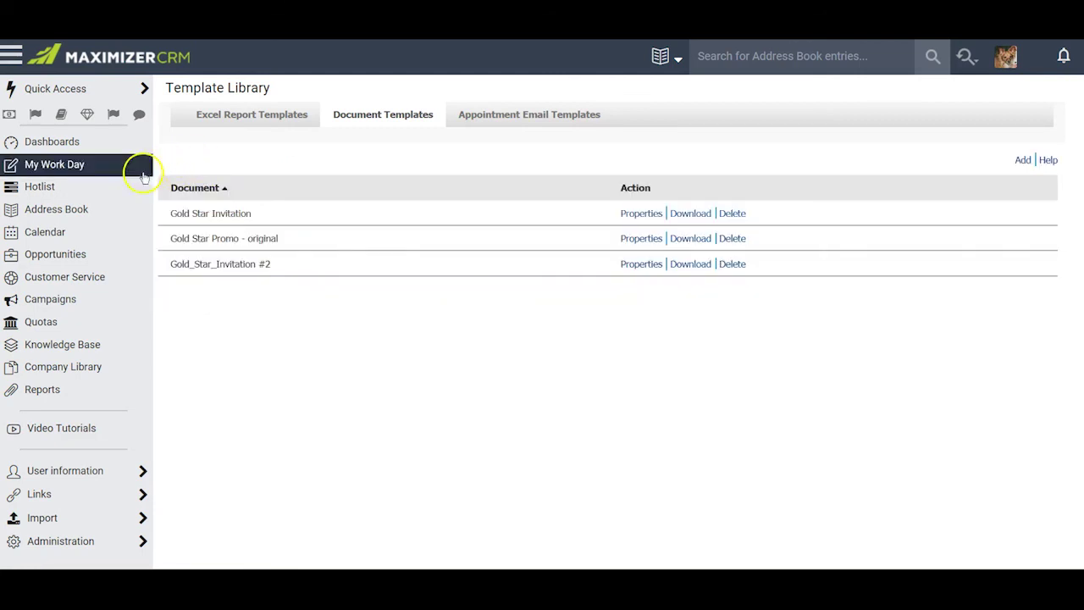
{"action": "left_click", "coordinate": [96, 213]}
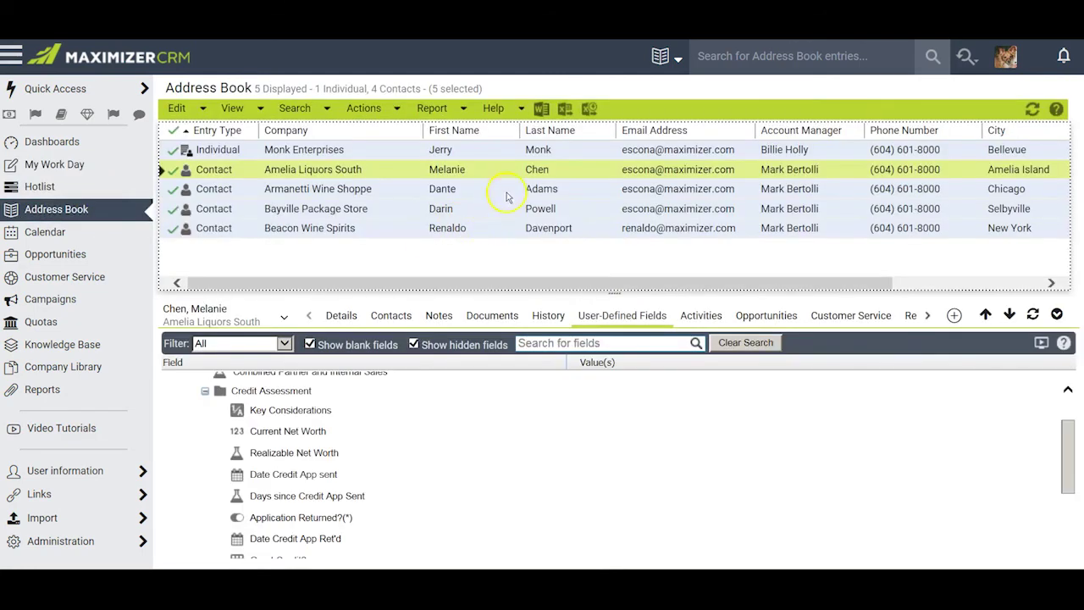